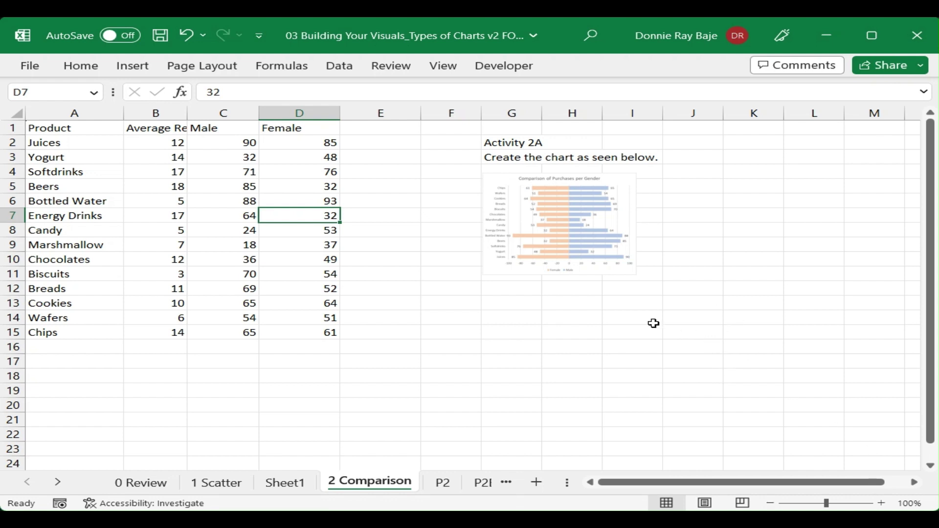
left_click(584, 252)
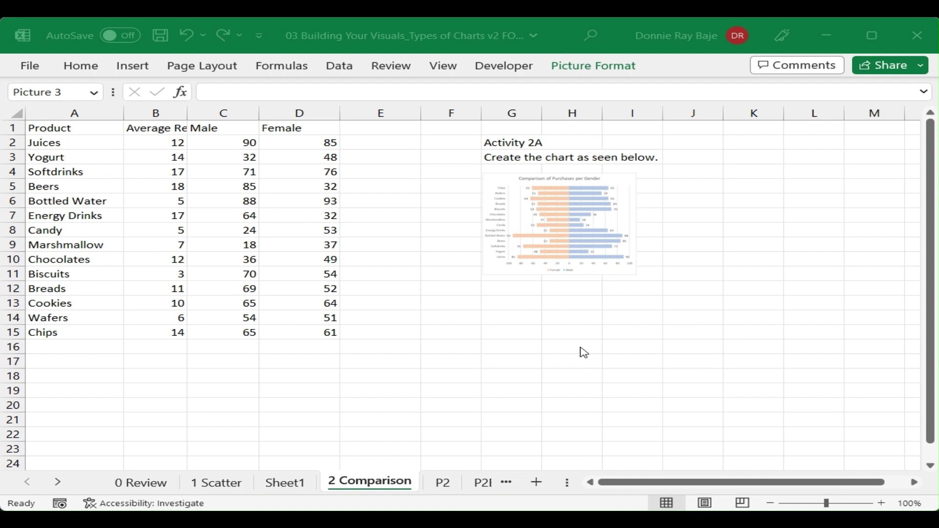
left_click(578, 342)
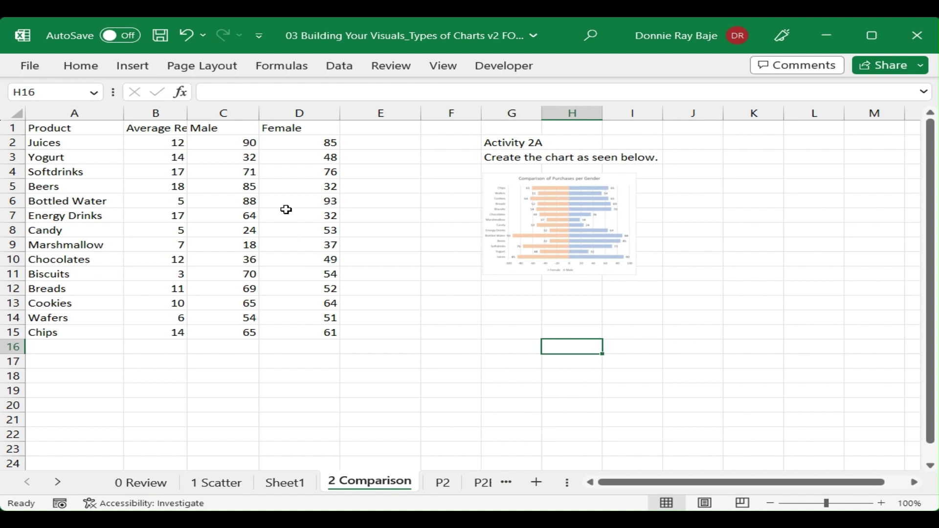
left_click(225, 112)
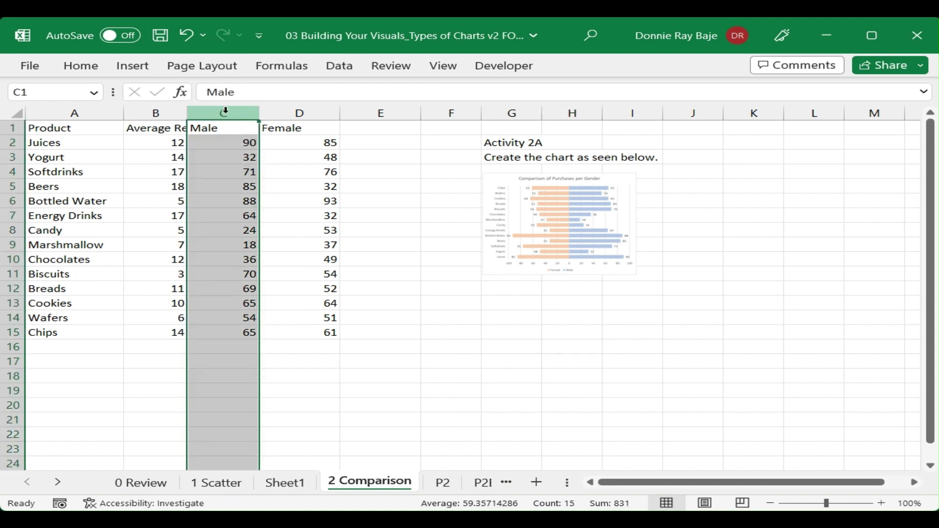
left_click(298, 113)
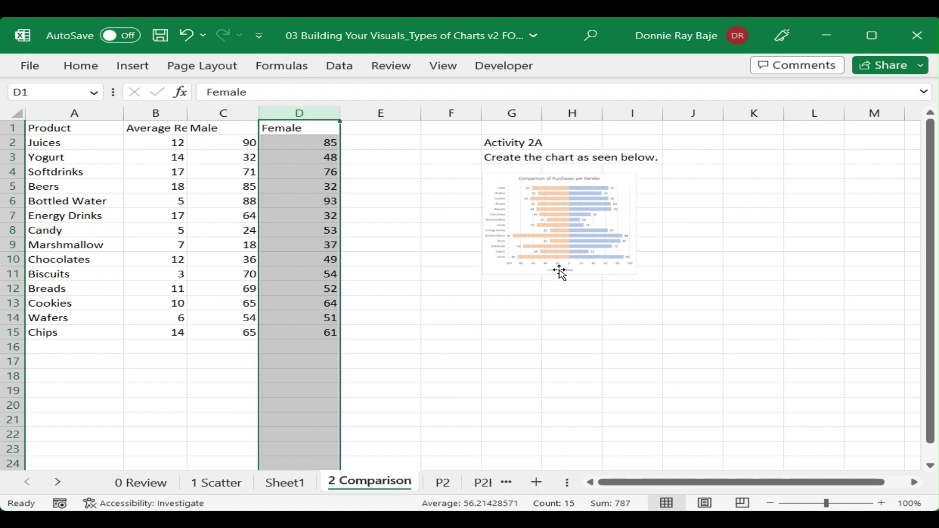
- Shrink the reference chart picture under Activity 2A slightly, then deselect it
left_click(625, 274)
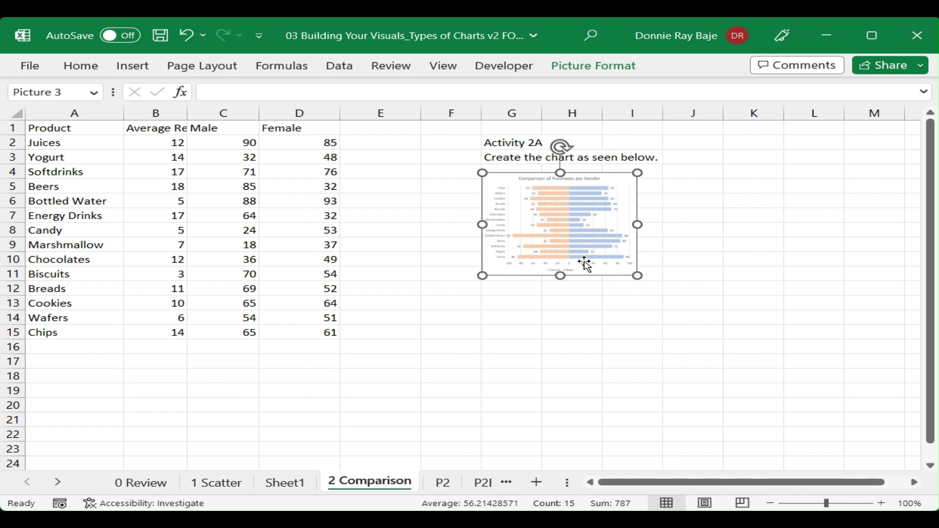
mouse_move(638, 277)
left_mouse_down()
mouse_move(662, 293)
mouse_move(631, 271)
left_mouse_up()
left_click(345, 292)
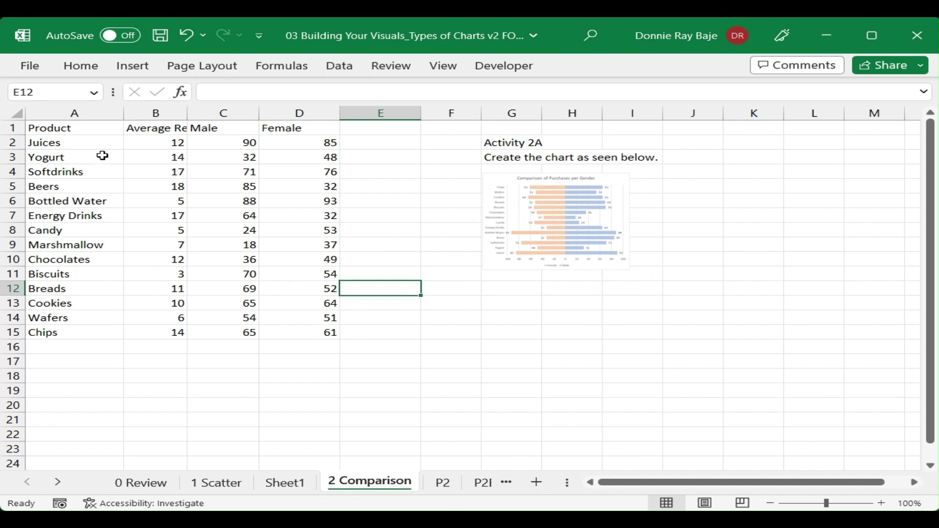
- Try a 2-D clustered bar chart of the Product, Male and Female data in A1:A15 and C1:D15, narrow it and delete it
left_click_drag(73, 130, 73, 333)
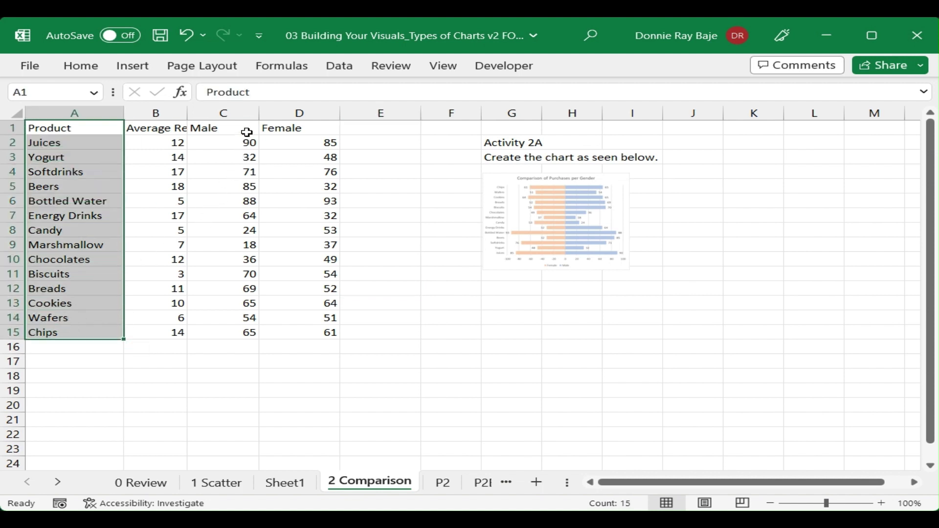
left_click_drag(247, 131, 298, 329)
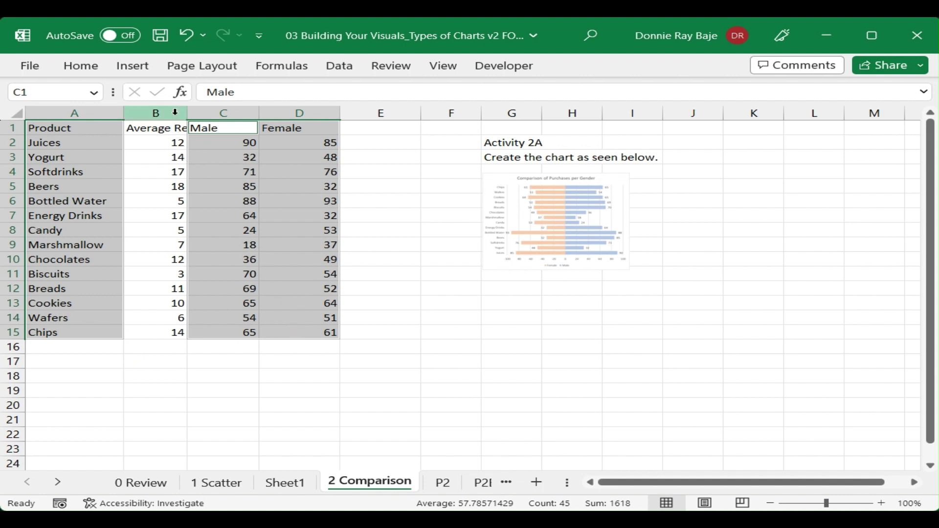
left_click(132, 66)
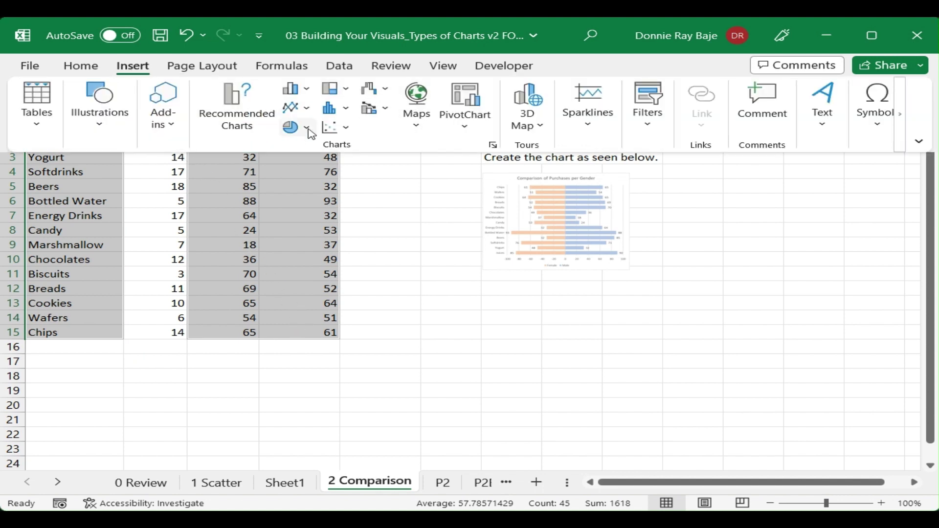
left_click(295, 88)
left_click(306, 290)
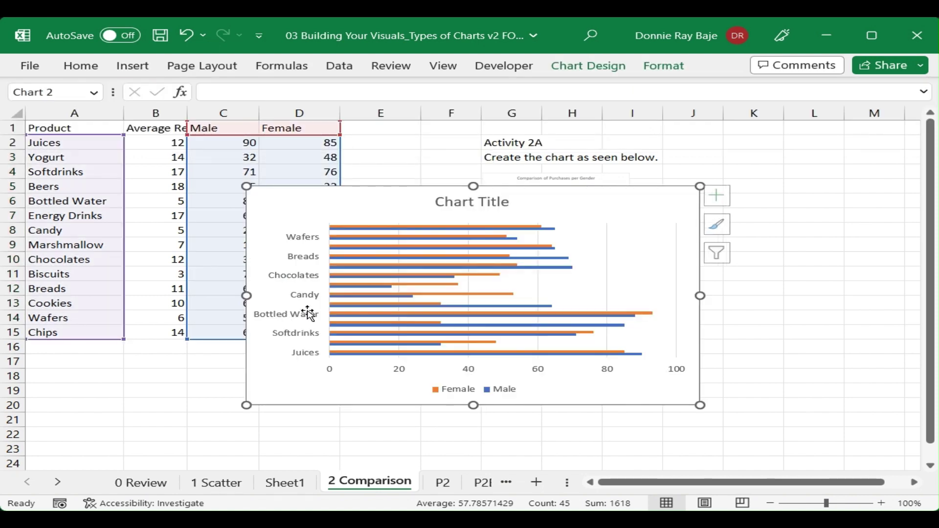
left_click_drag(248, 291, 366, 299)
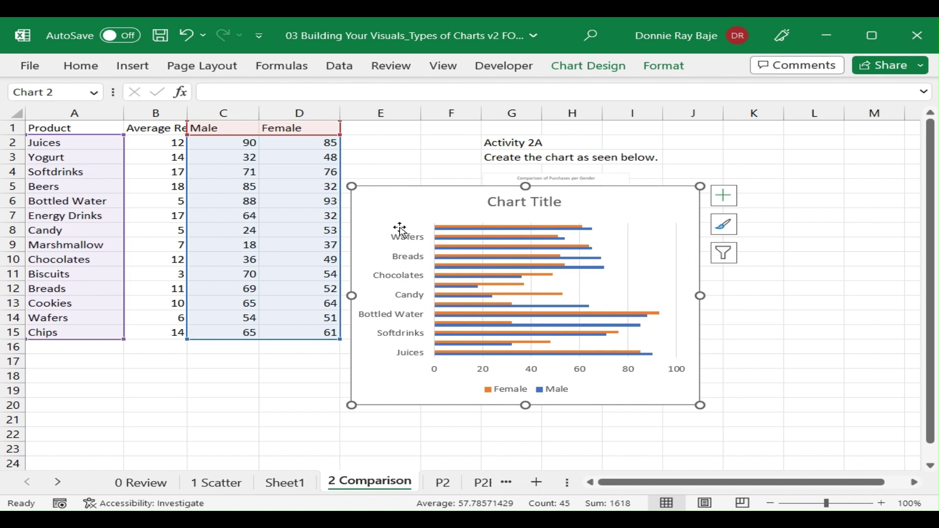
key("Delete")
- Add a second "Female" column header in cell E1
left_click(374, 124)
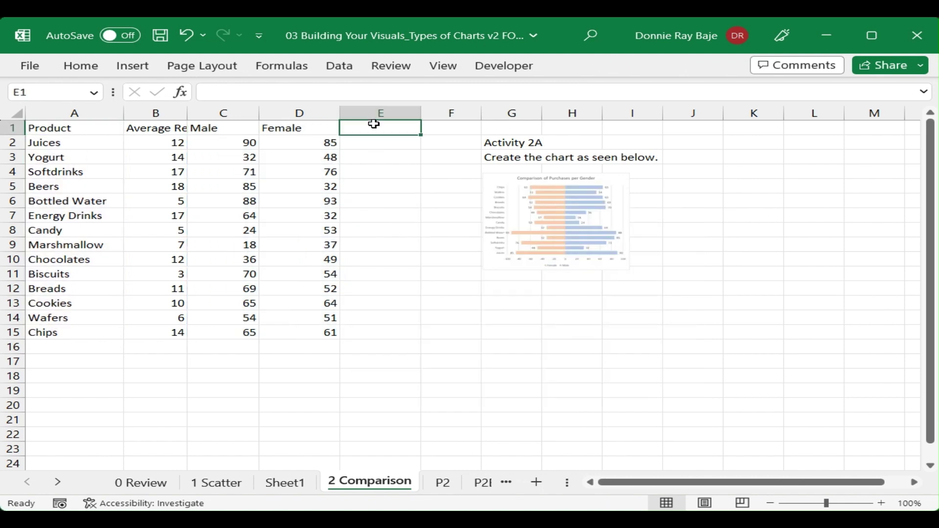
type("Female")
key("Return")
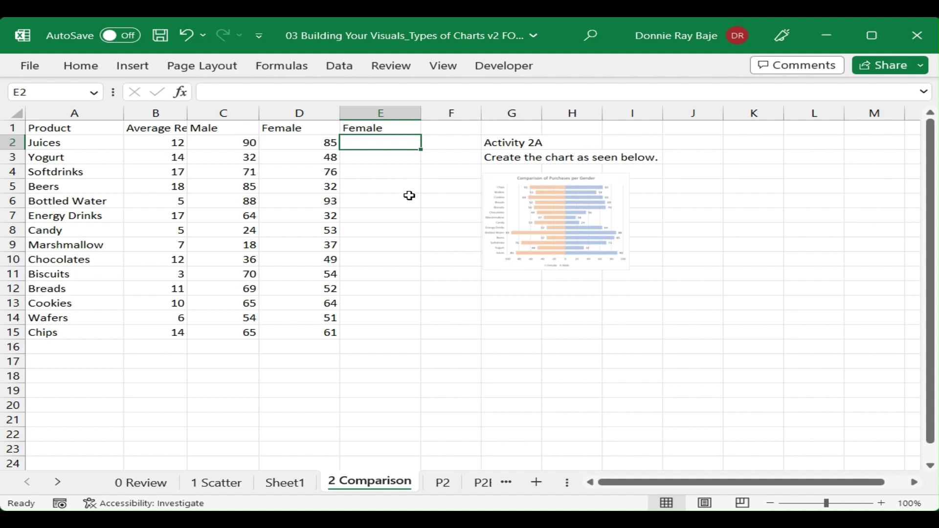
- Enter =-D2 in cell E2 and fill the formula down to E15 to negate the Female values
type("=")
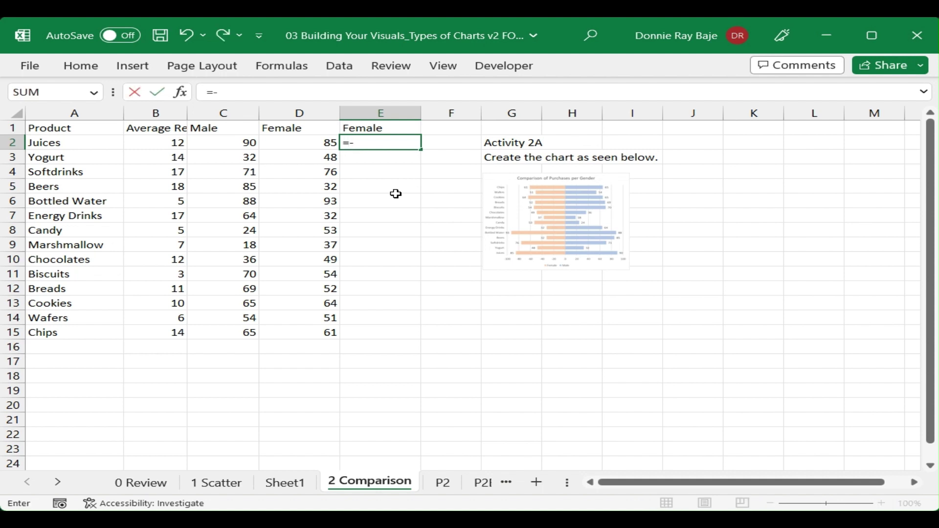
type("-")
left_click(300, 144)
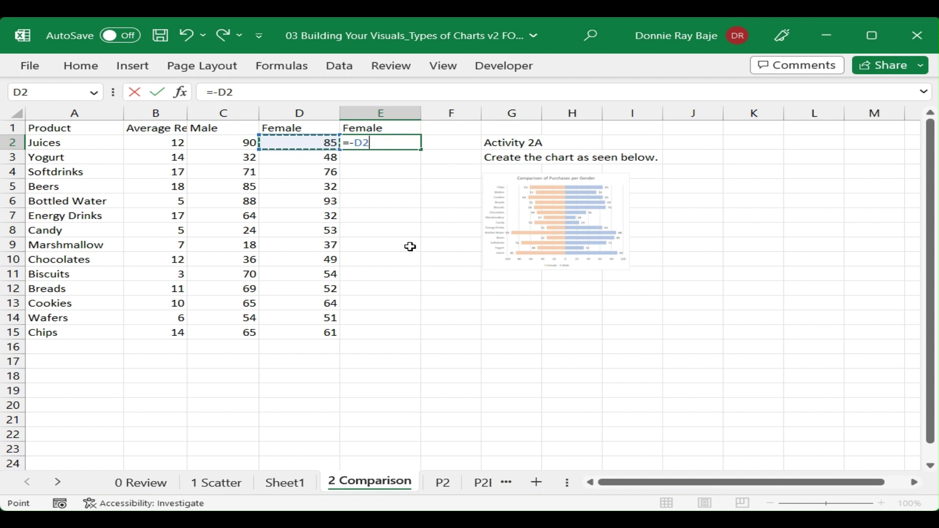
key("Return")
left_click(398, 141)
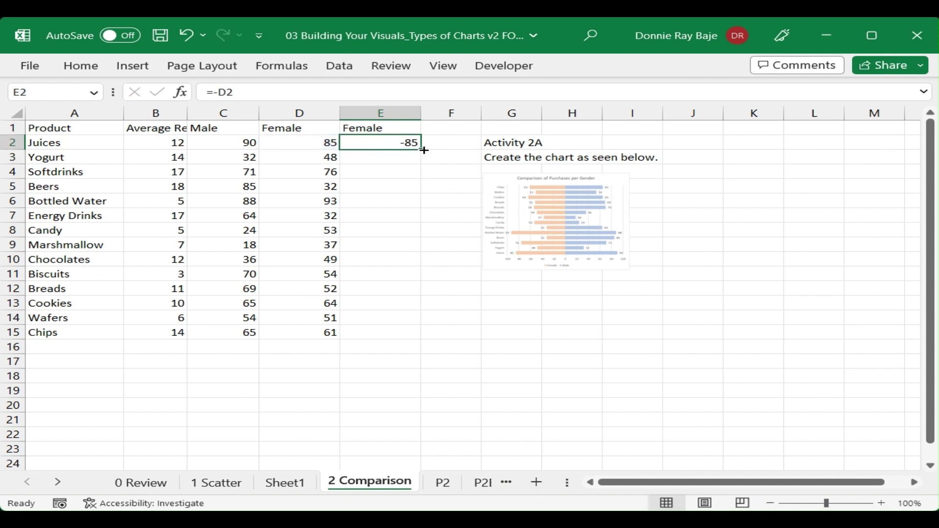
double_click(424, 150)
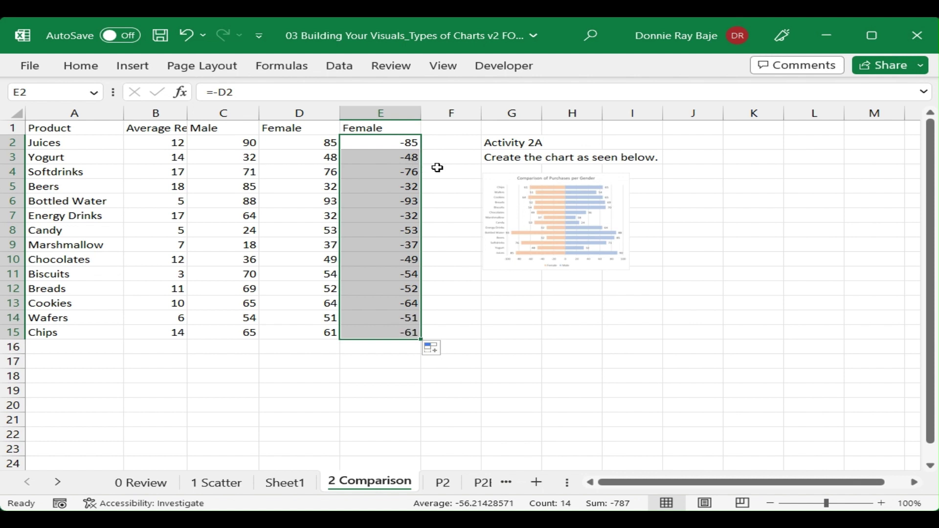
left_click(451, 195)
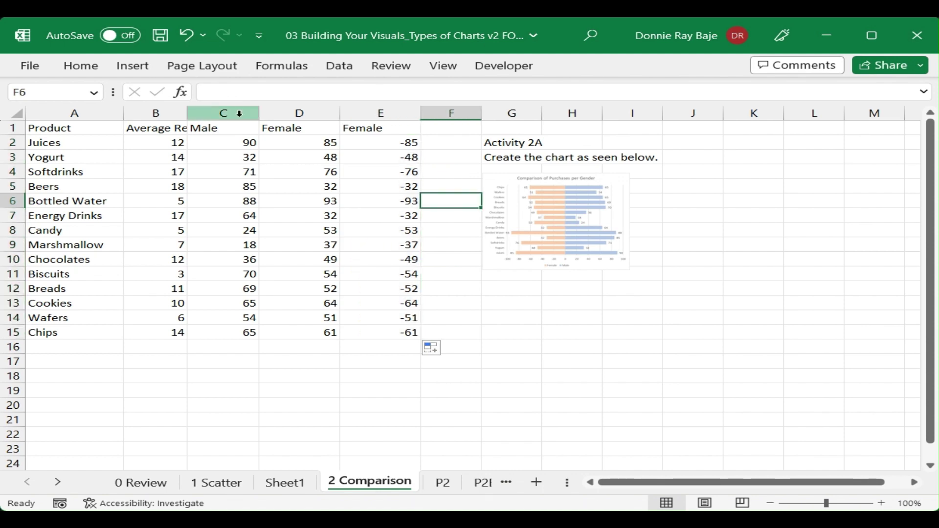
- Insert a 2-D clustered bar chart from the Product, Male and negative Female data in A1:A15, C1:C15 and E1:E15
left_click_drag(94, 130, 101, 331)
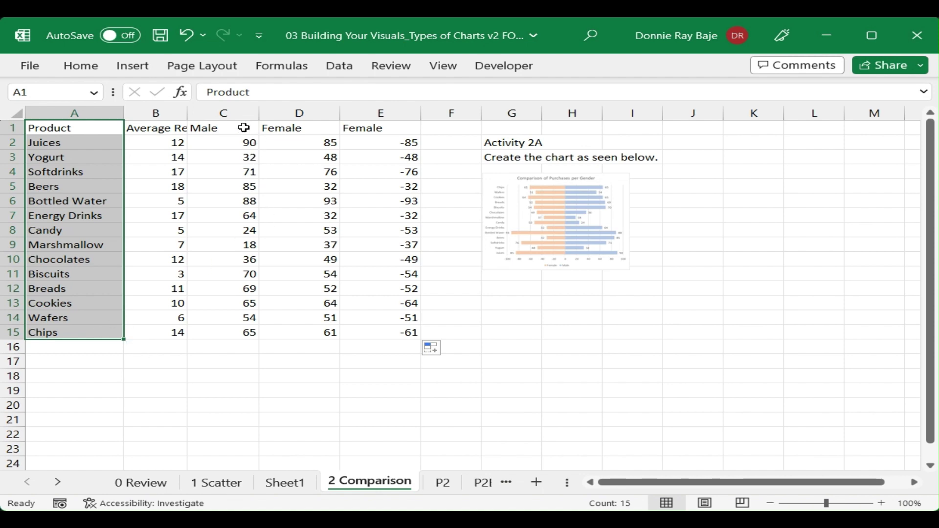
left_click_drag(244, 128, 243, 335)
key("ctrl")
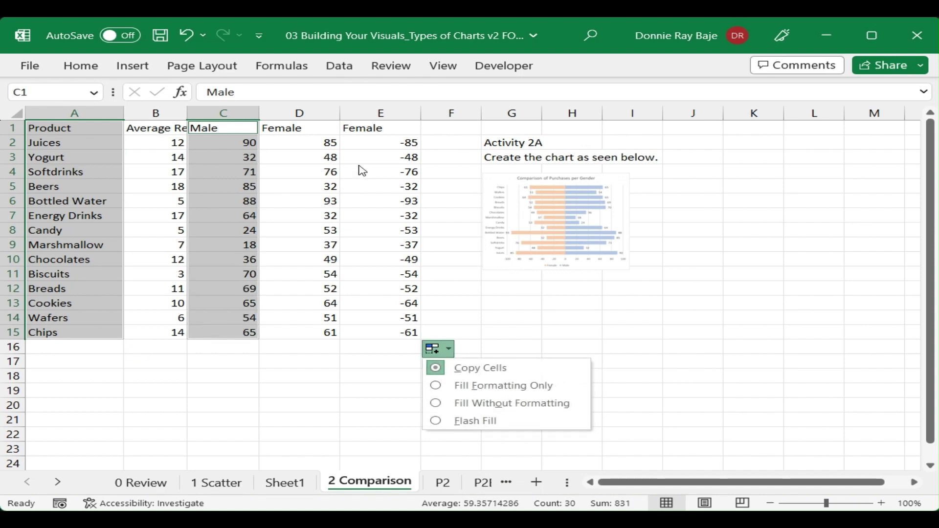
left_click_drag(399, 129, 388, 330)
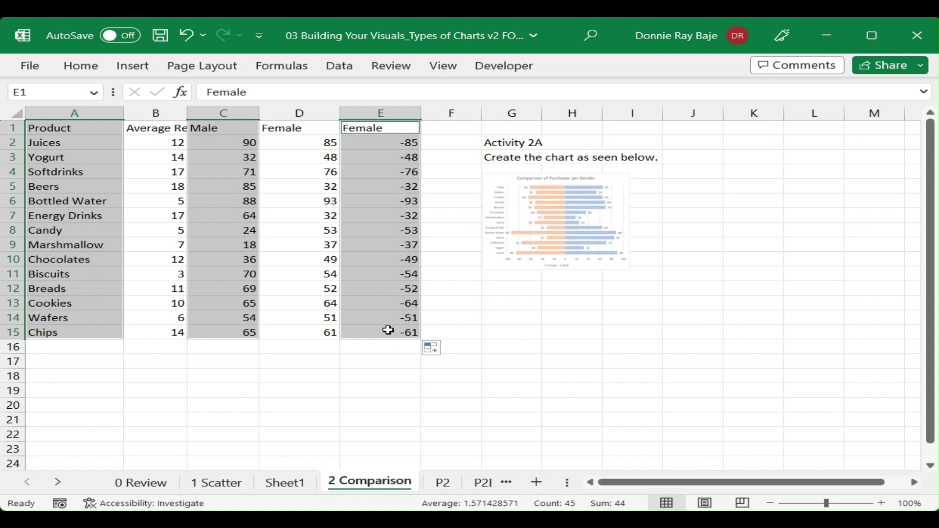
left_click(131, 68)
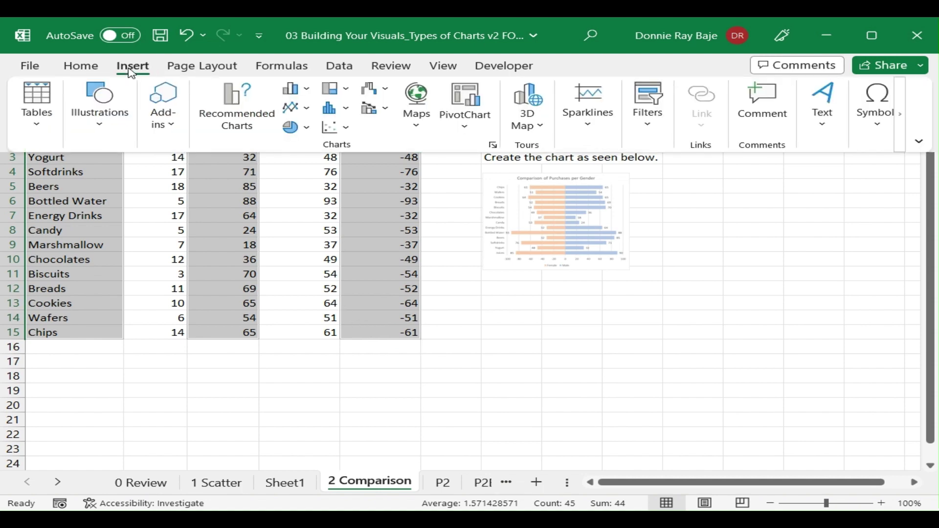
left_click(298, 88)
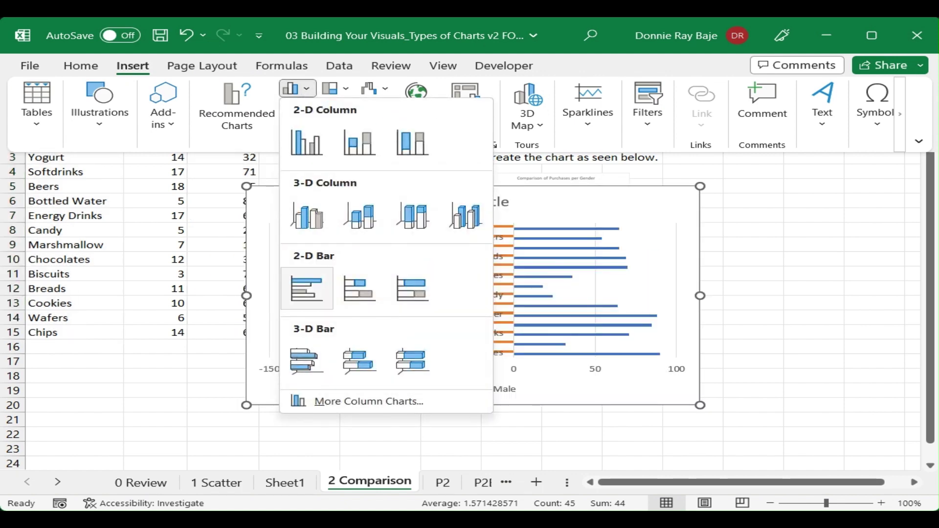
left_click(307, 289)
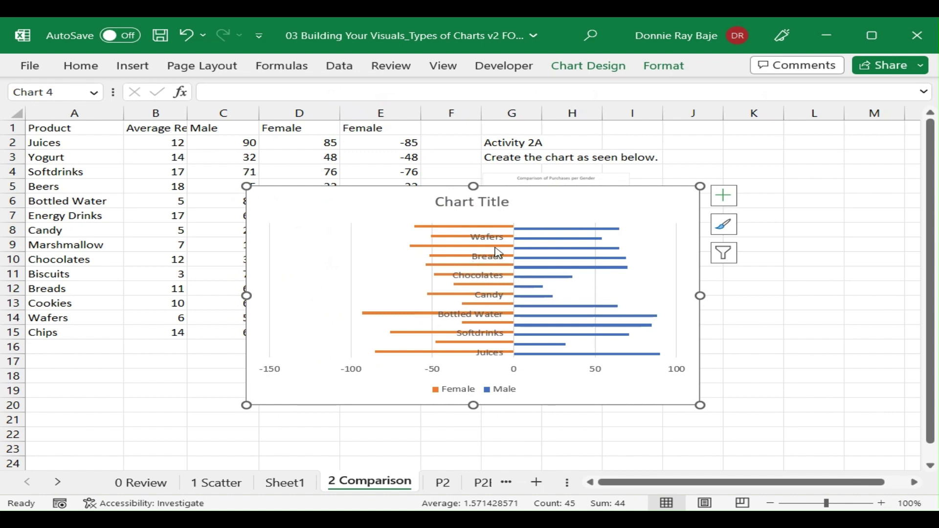
- Move the bar chart over the lower data rows, clear of most of the reference picture, and stretch it down to row 24
left_click_drag(544, 193, 734, 171)
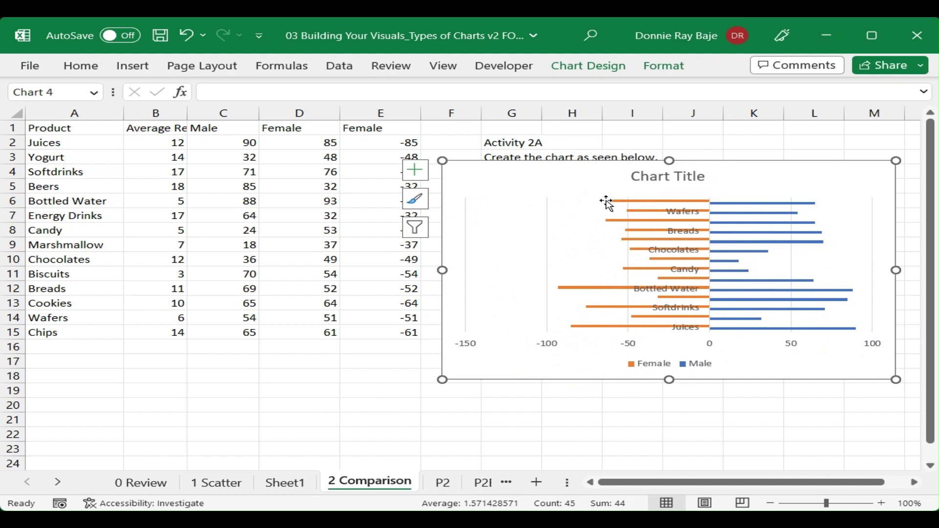
left_click_drag(572, 174, 220, 211)
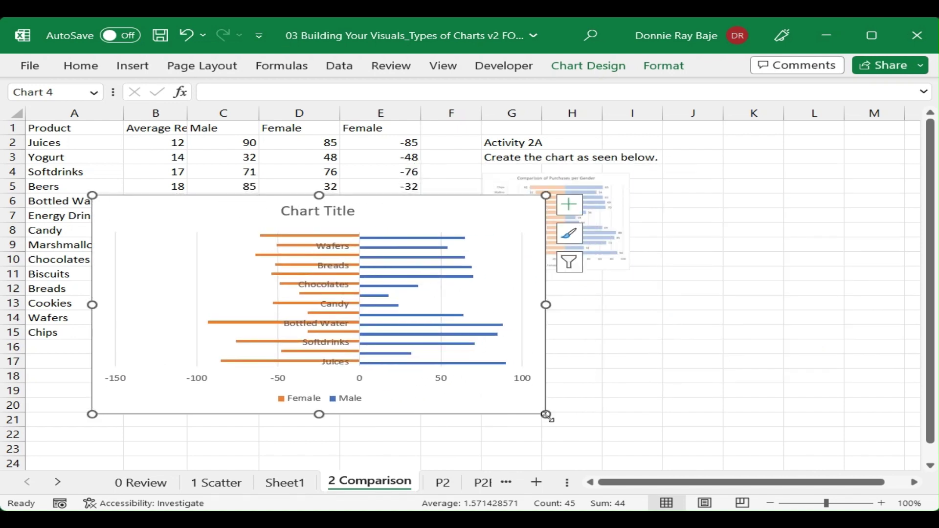
left_click_drag(546, 415, 549, 462)
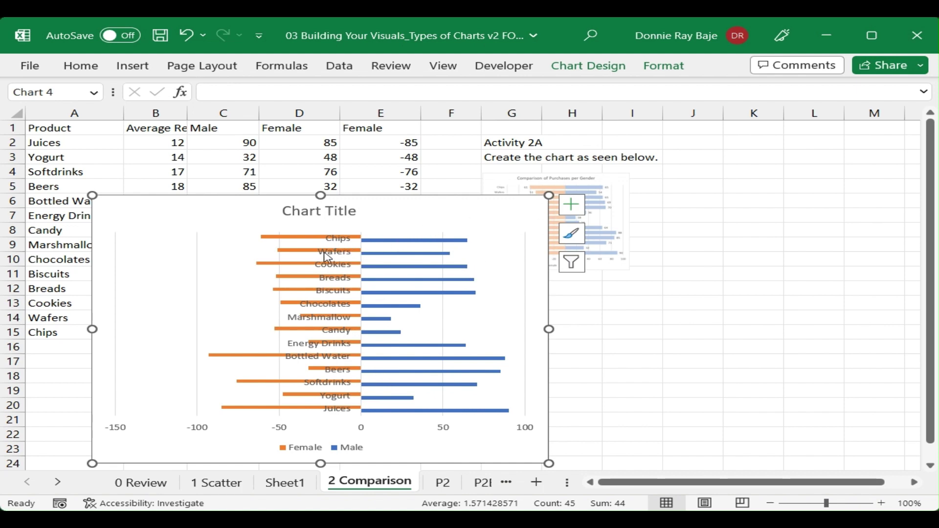
- Set the label position of the vertical product axis to Low, after trying High
right_click(339, 244)
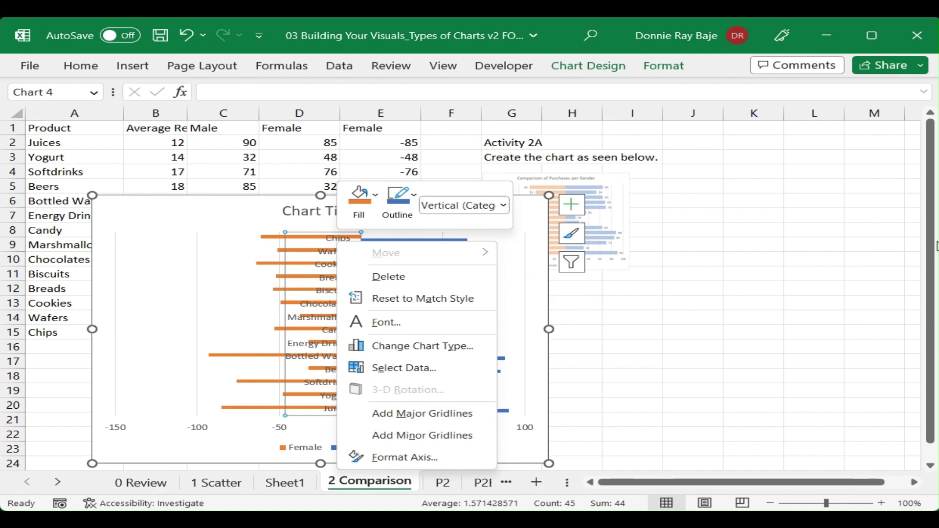
left_click(418, 462)
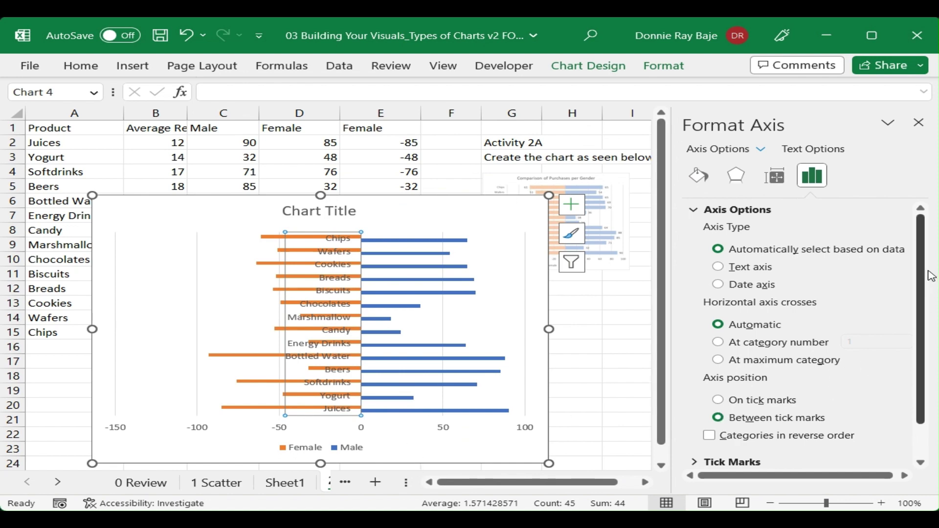
scroll(928, 273, "down", 2)
scroll(930, 254, "up", 2)
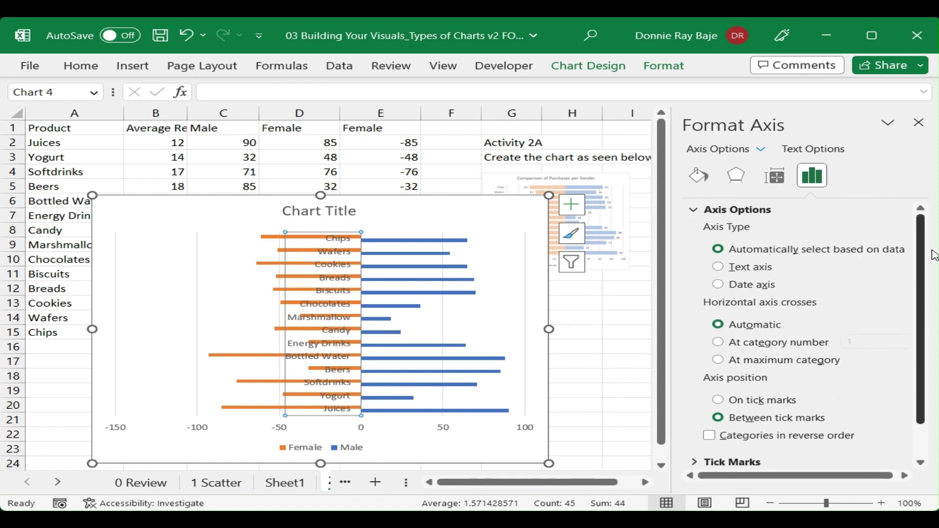
scroll(933, 276, "down", 2)
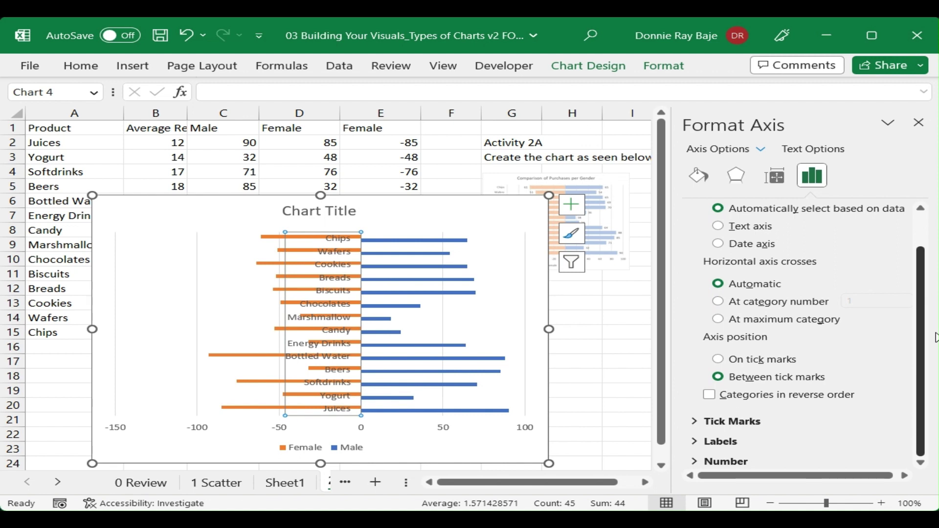
scroll(929, 313, "up", 2)
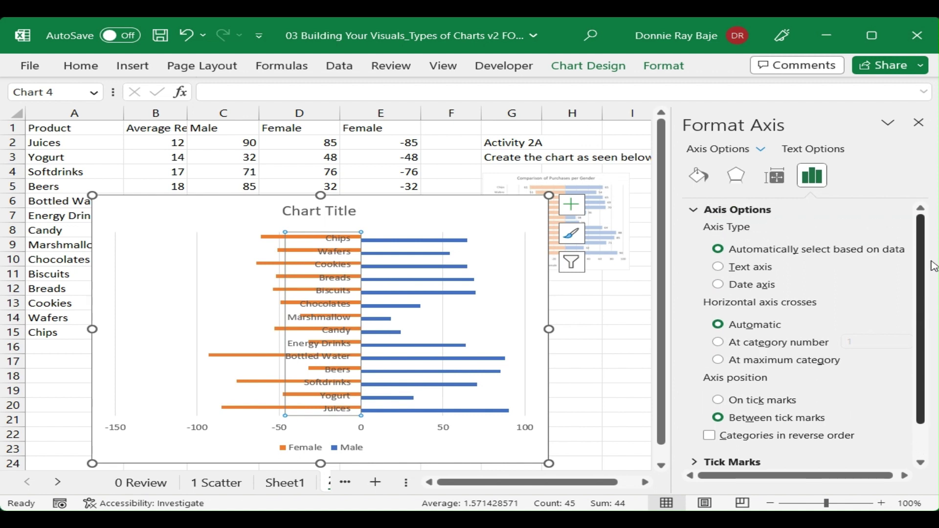
left_click(690, 210)
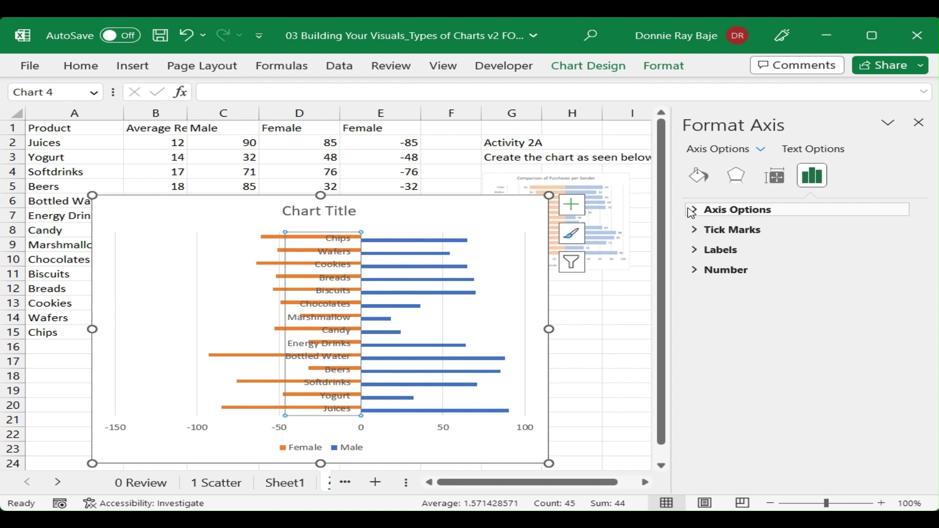
left_click(694, 250)
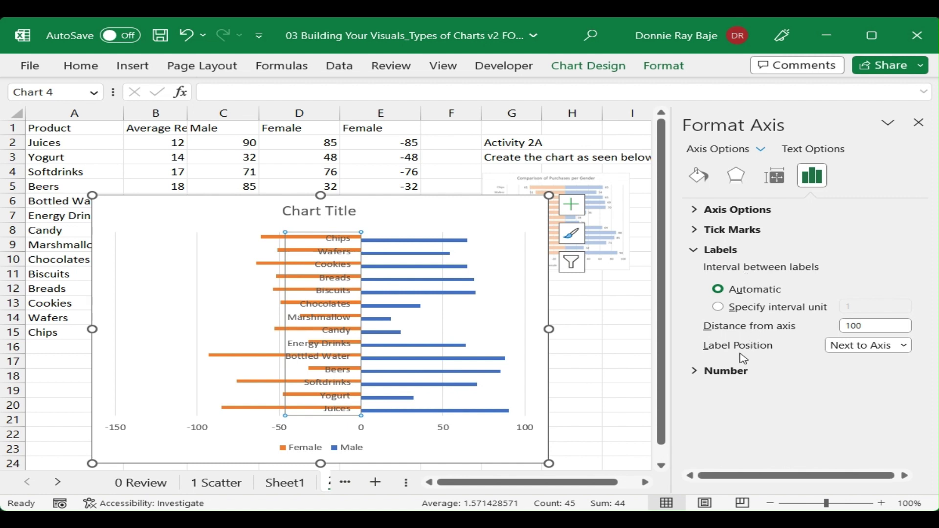
left_click(904, 346)
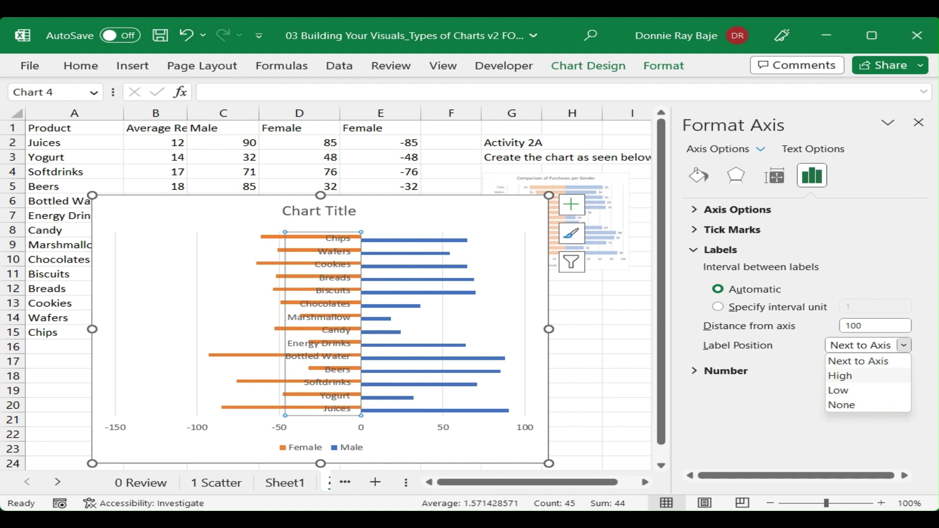
left_click(867, 377)
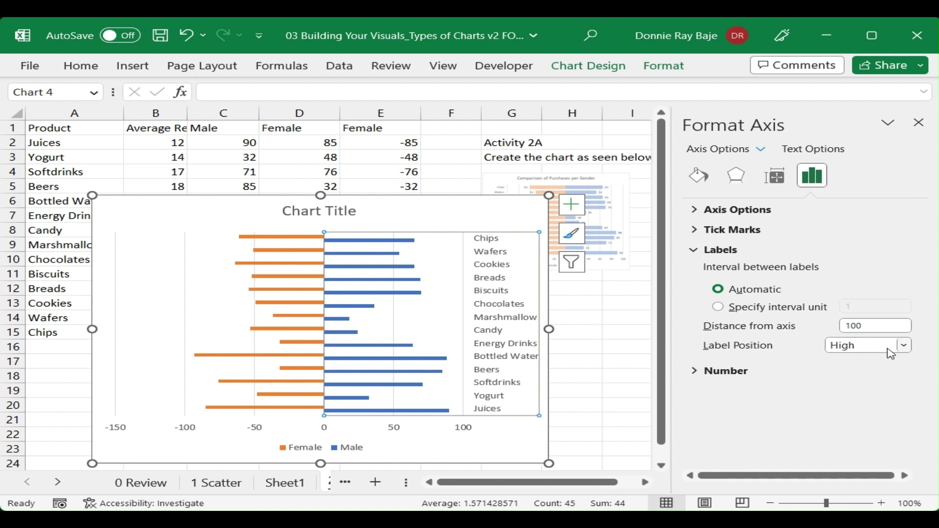
left_click(902, 347)
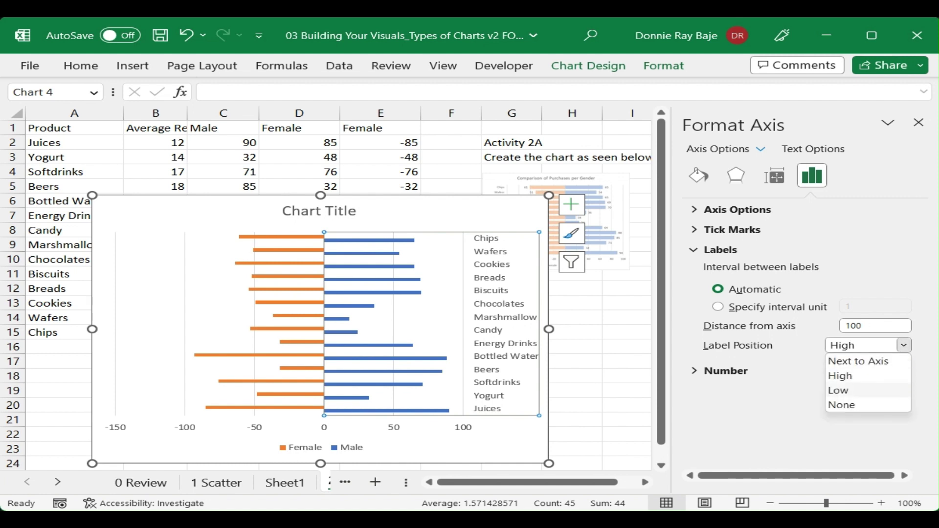
left_click(875, 391)
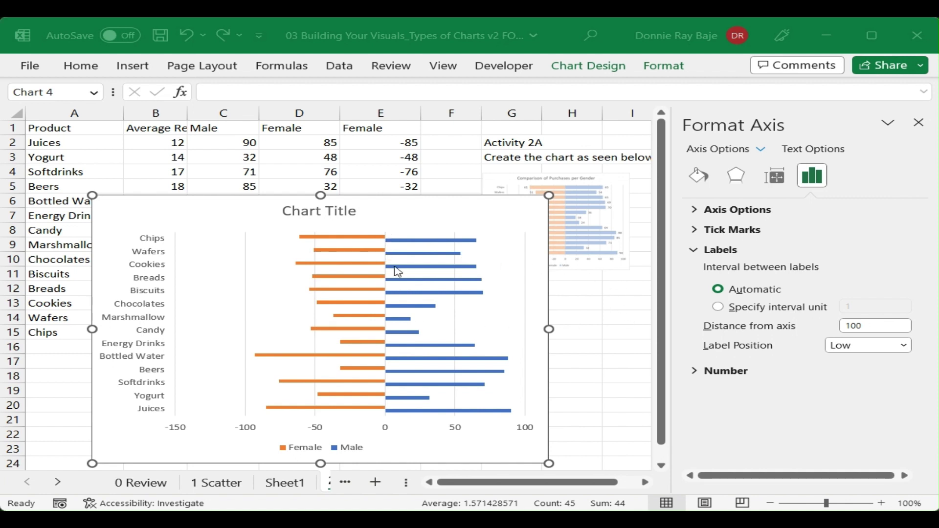
left_click(376, 240)
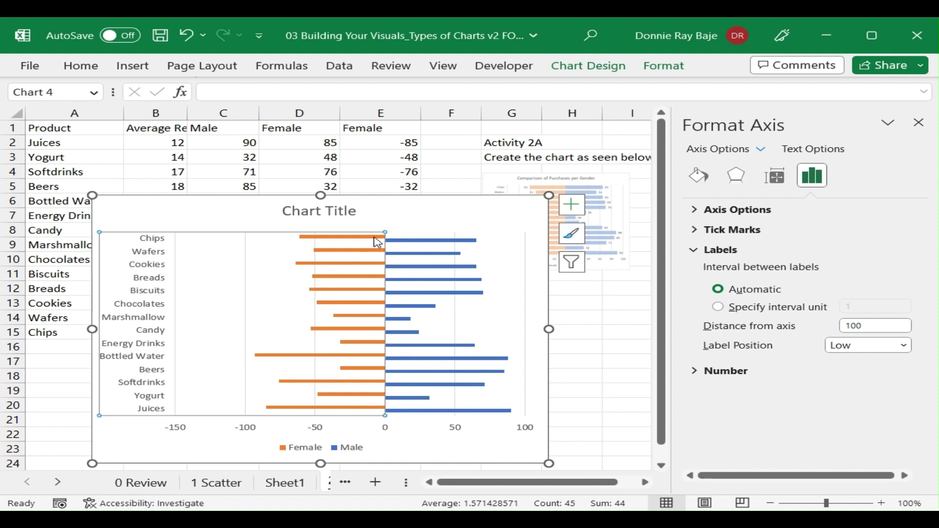
left_click(424, 241)
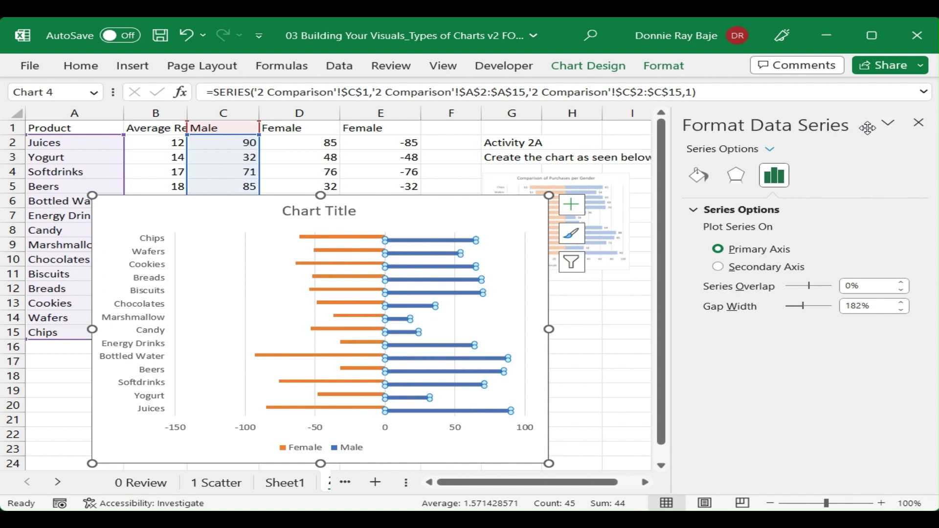
left_click(918, 122)
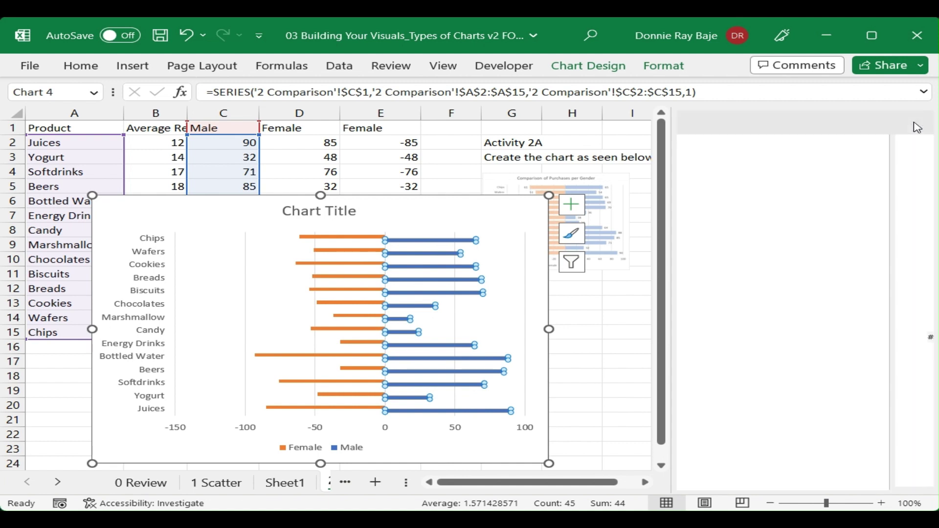
right_click(422, 241)
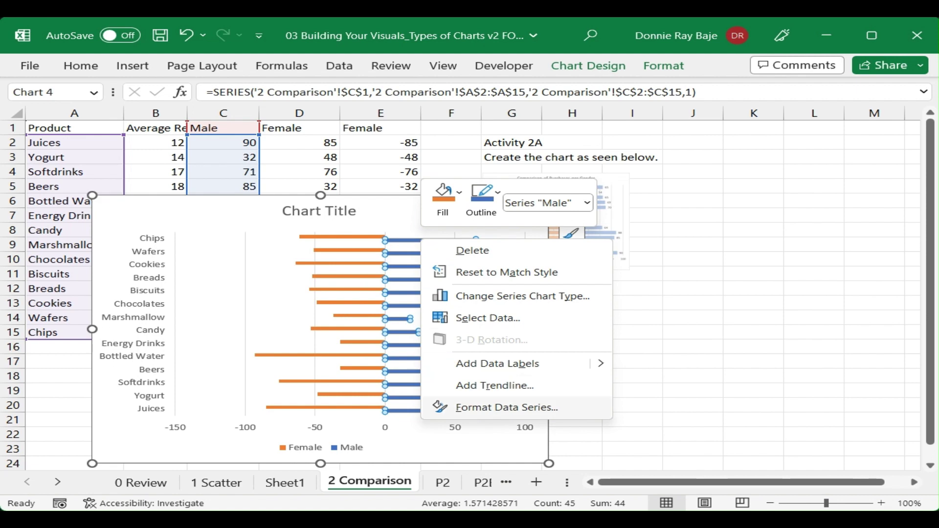
left_click(401, 242)
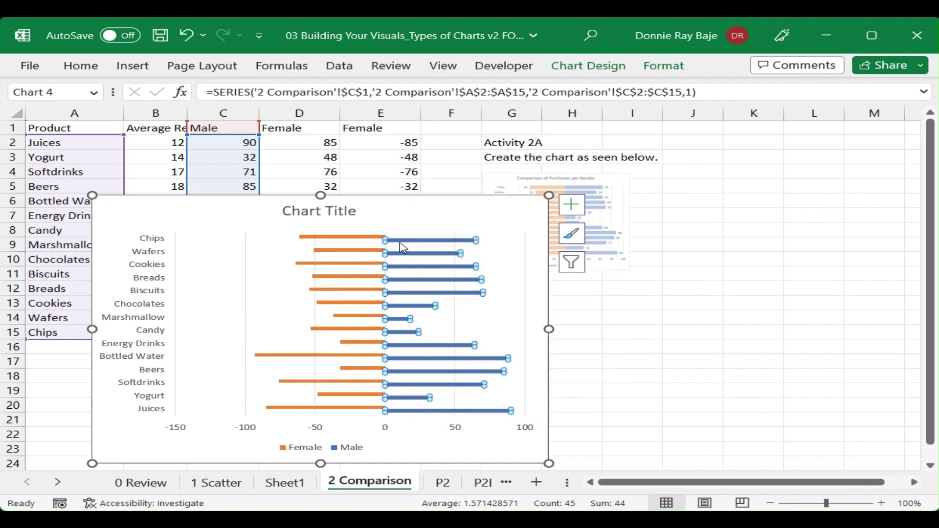
left_click(401, 242)
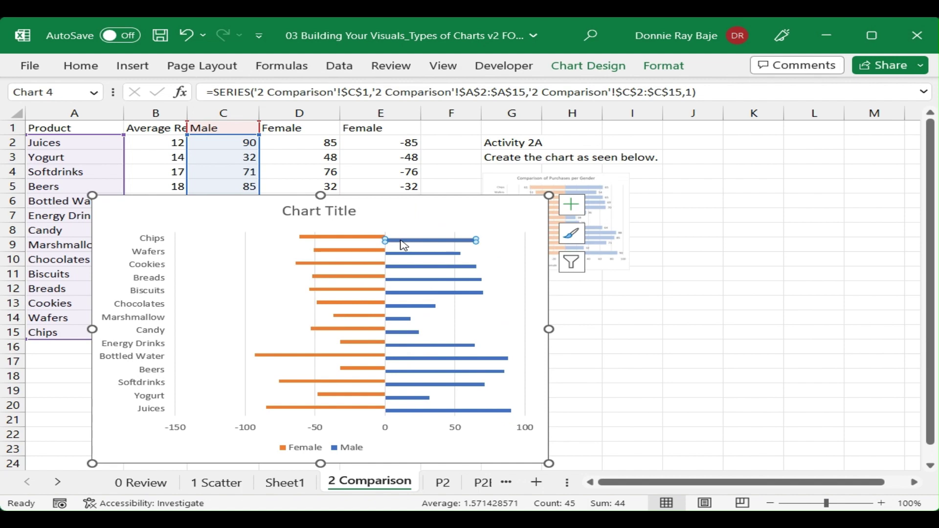
right_click(404, 244)
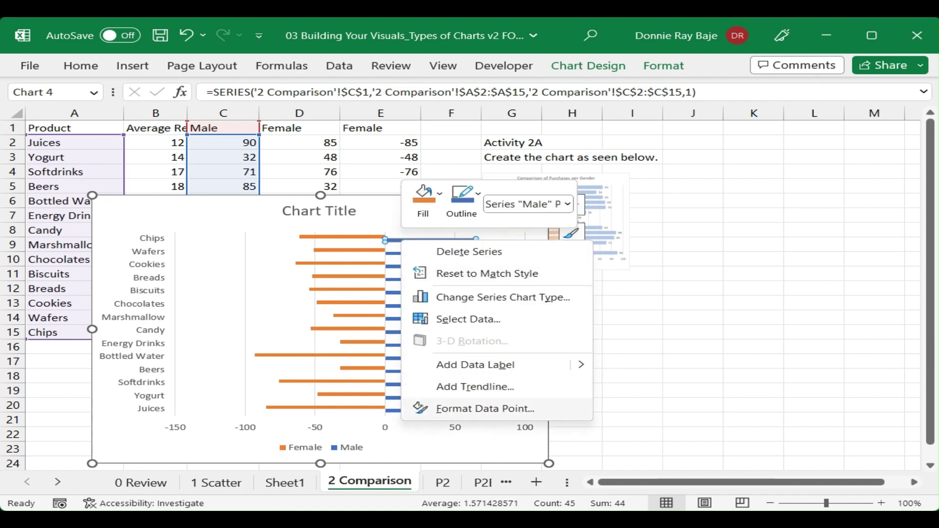
left_click(711, 339)
left_click(698, 285)
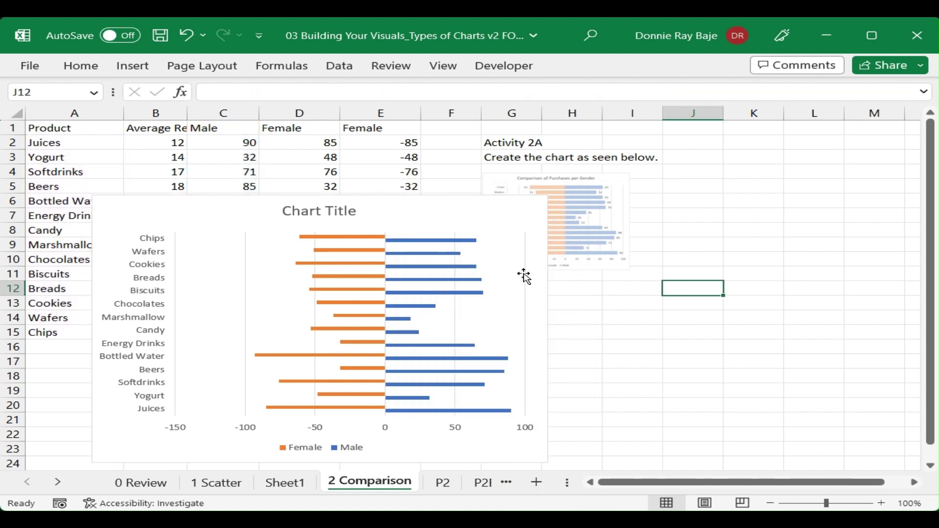
- Set the Male series' overlap to 100% to line up the Male and Female bars, and close the formatting pane
left_click(466, 245)
right_click(466, 244)
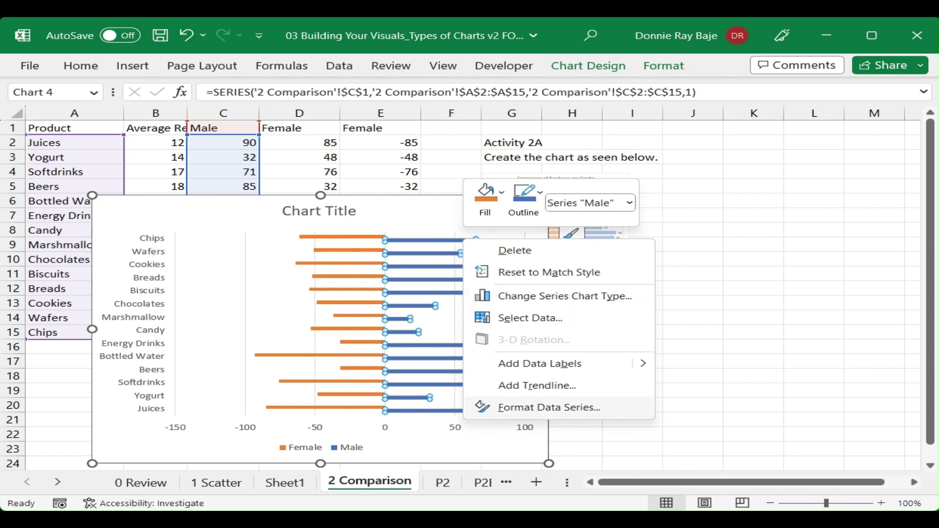
left_click(553, 410)
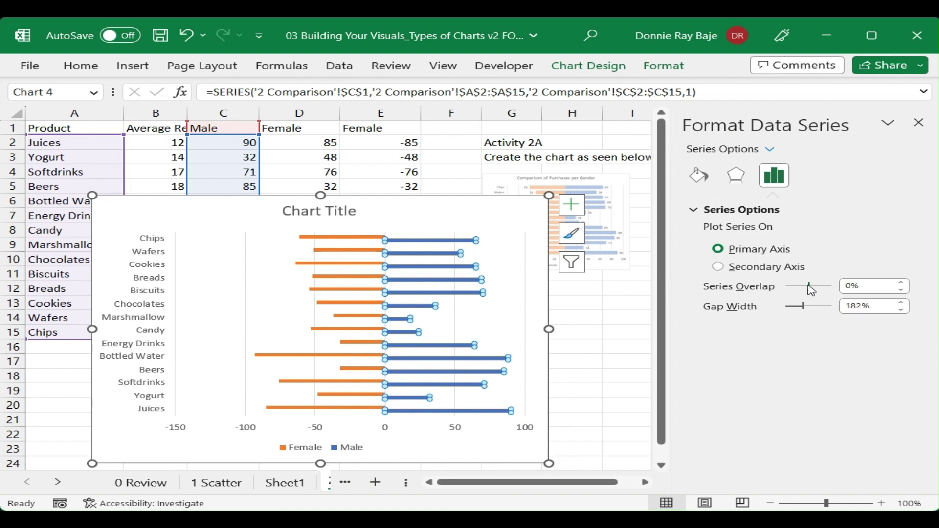
left_click_drag(813, 292, 838, 294)
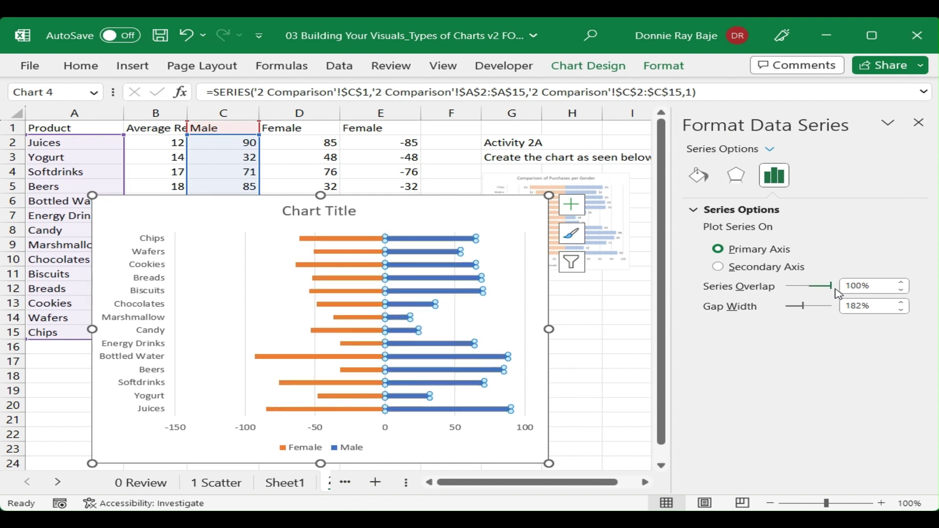
left_click(521, 449)
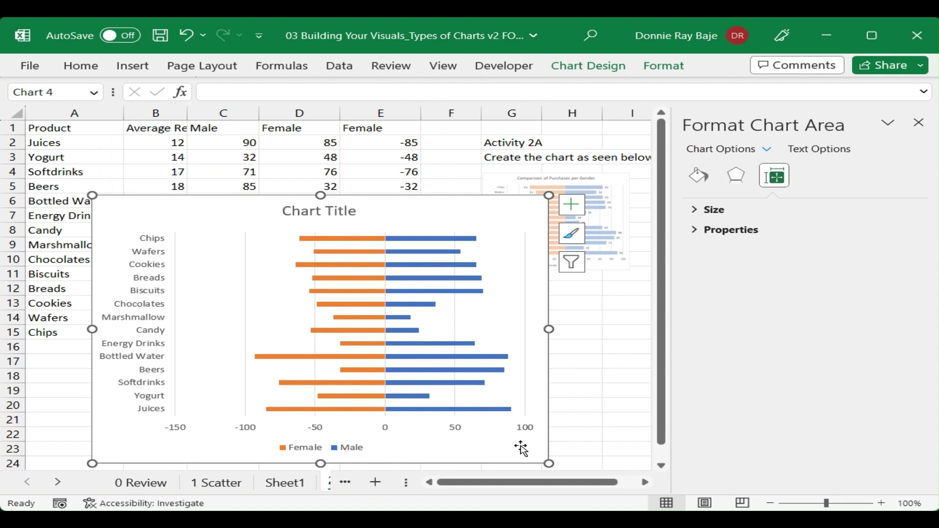
left_click(417, 239)
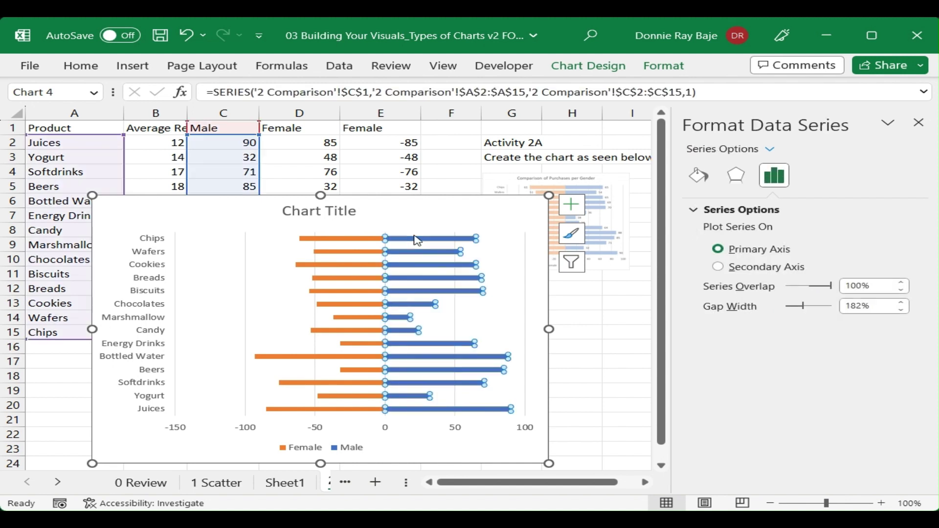
left_click(354, 241)
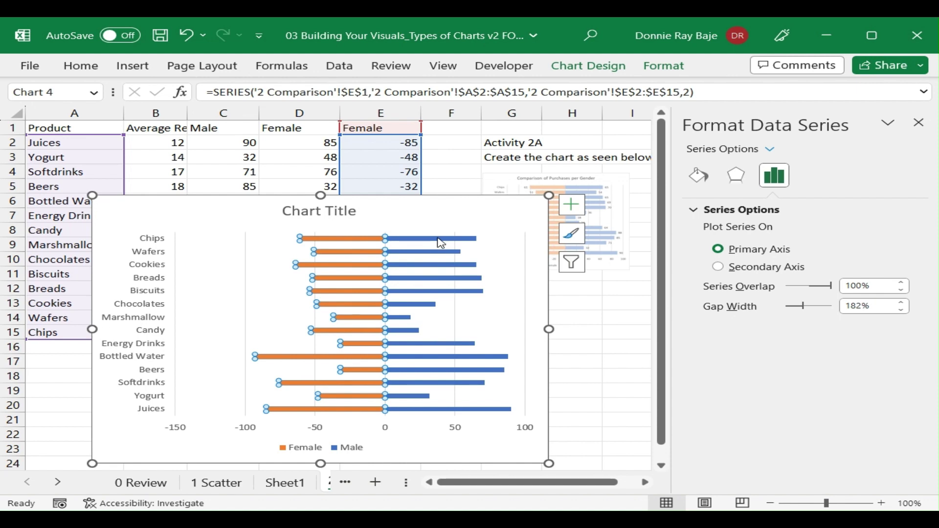
left_click(509, 456)
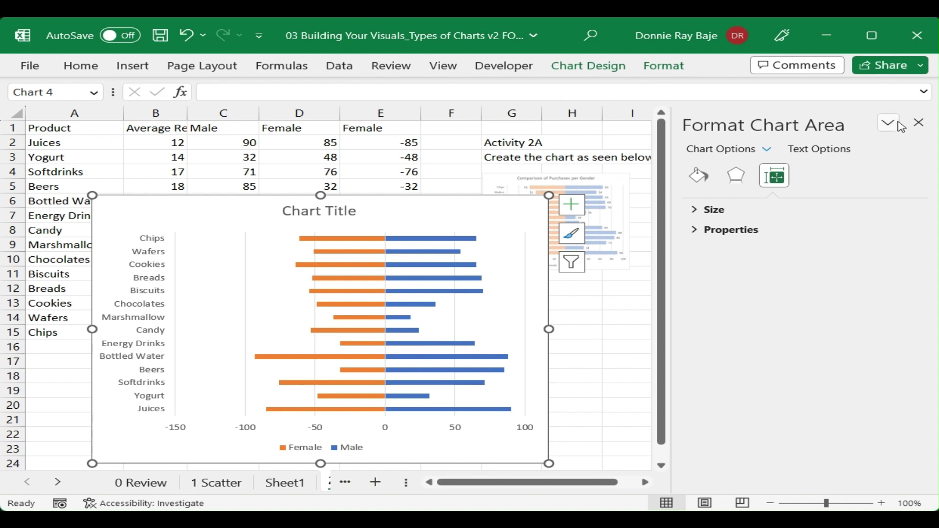
left_click(918, 122)
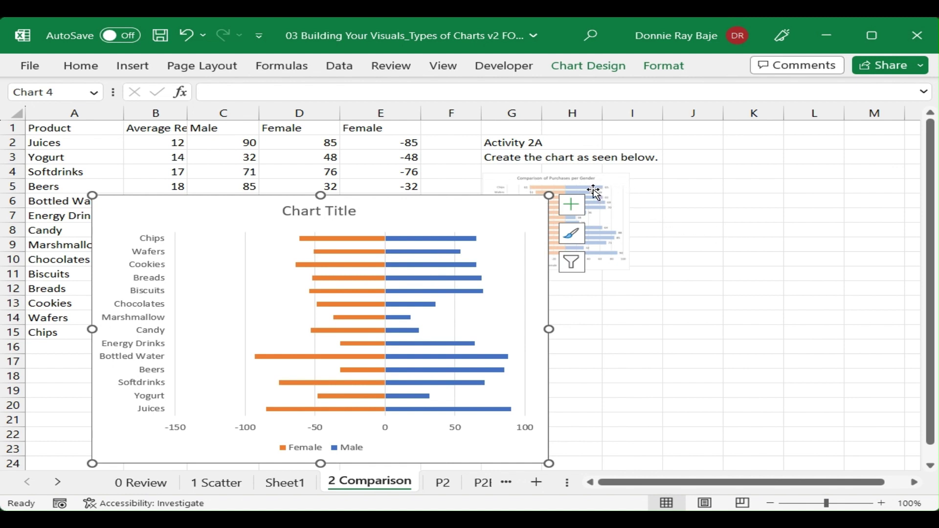
- Add data labels to both the Male and Female bars of the chart
left_click(575, 204)
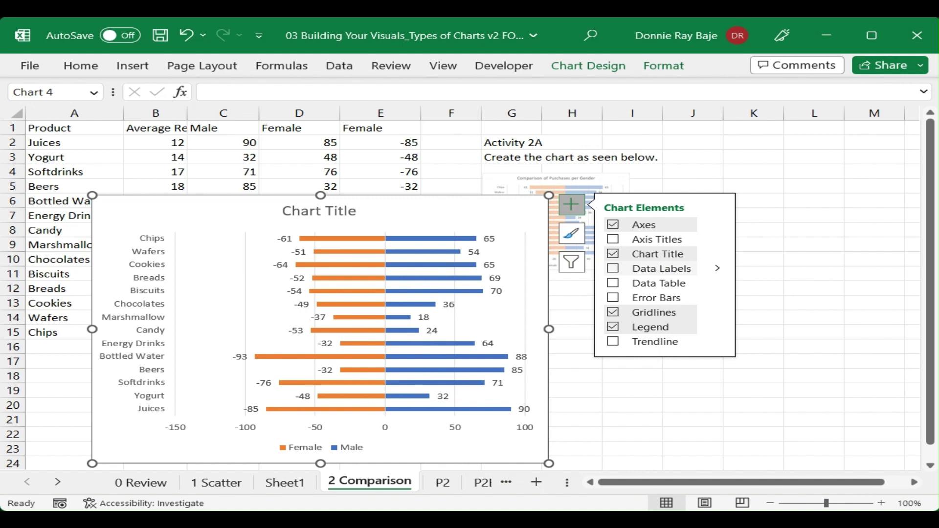
left_click(613, 269)
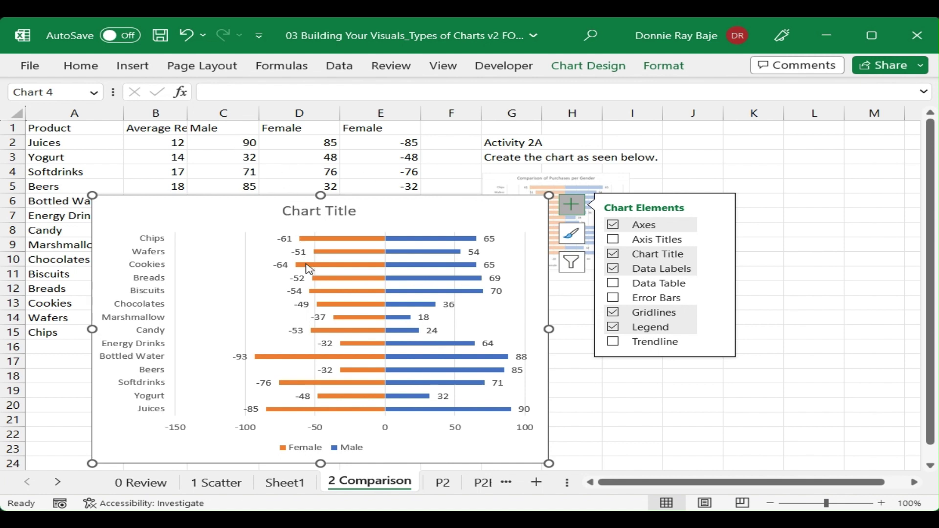
- Set the number format category of the Female series' data labels to Custom
right_click(266, 382)
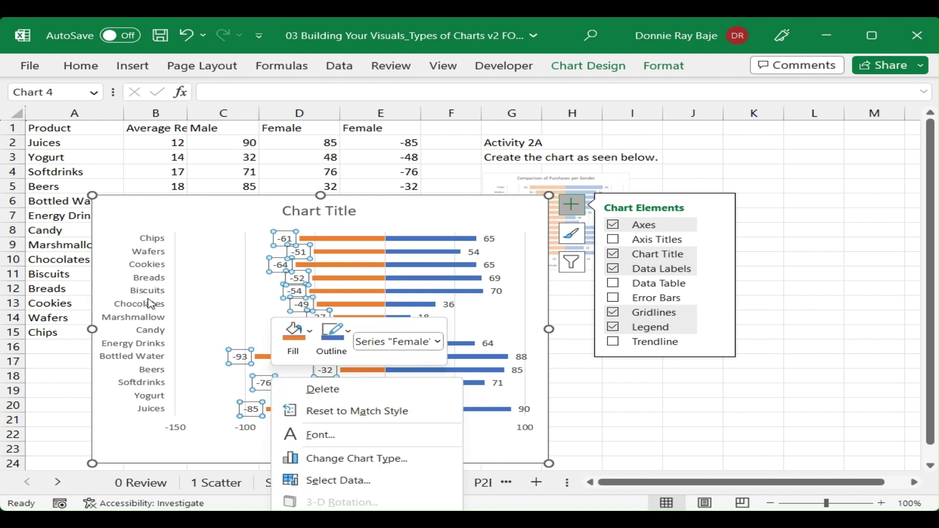
key("Escape")
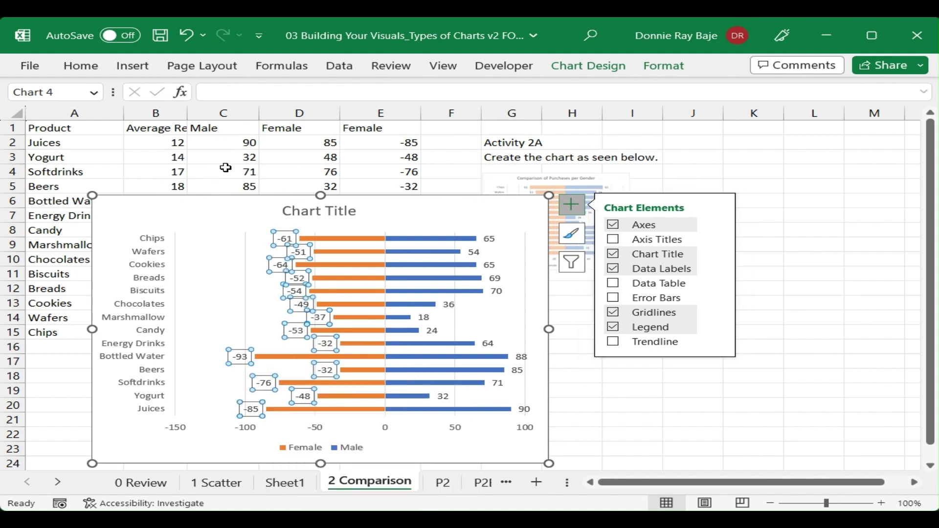
right_click(285, 239)
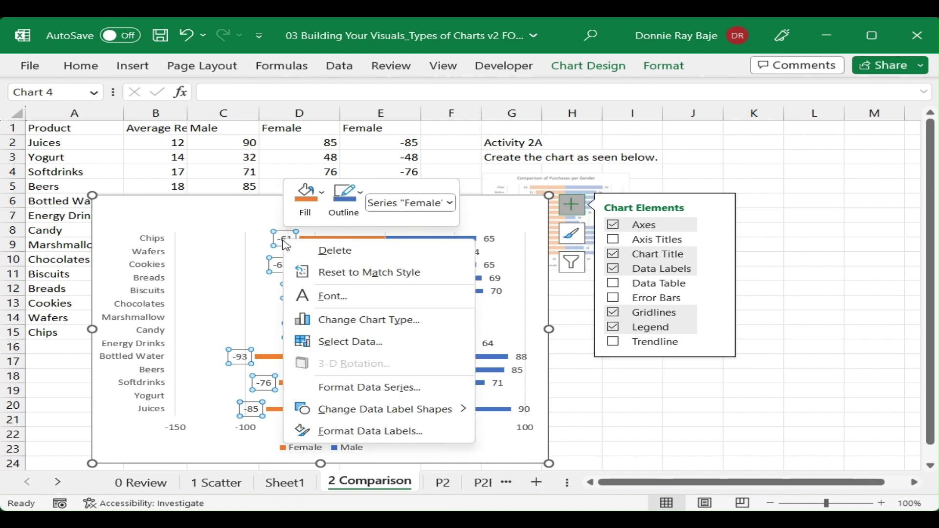
left_click(349, 432)
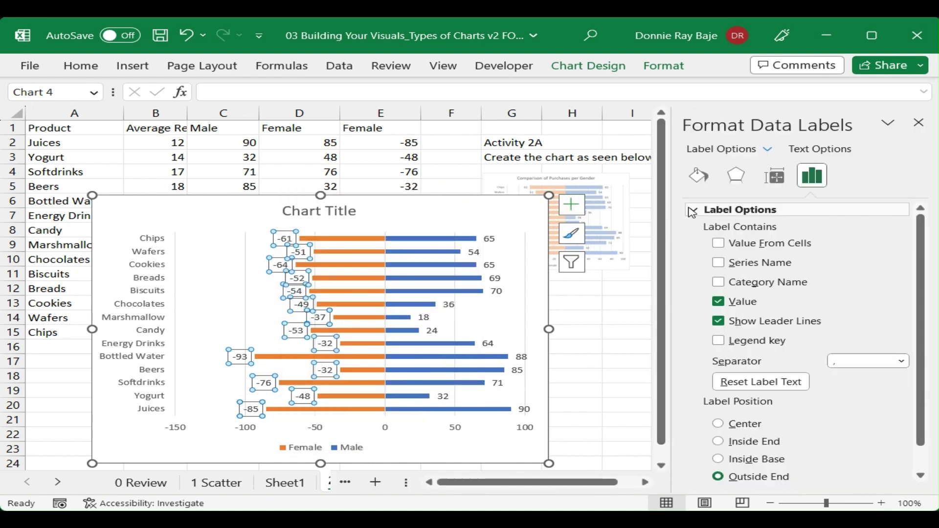
left_click(691, 212)
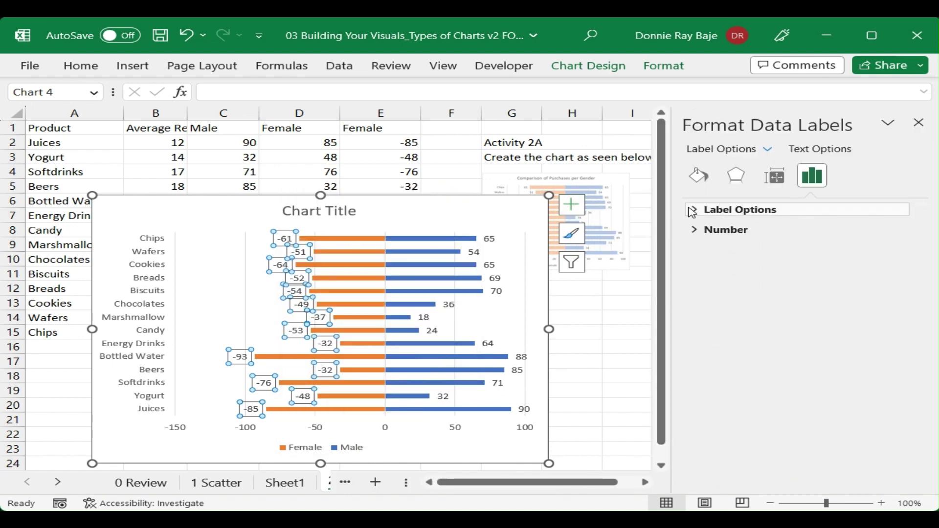
left_click(697, 237)
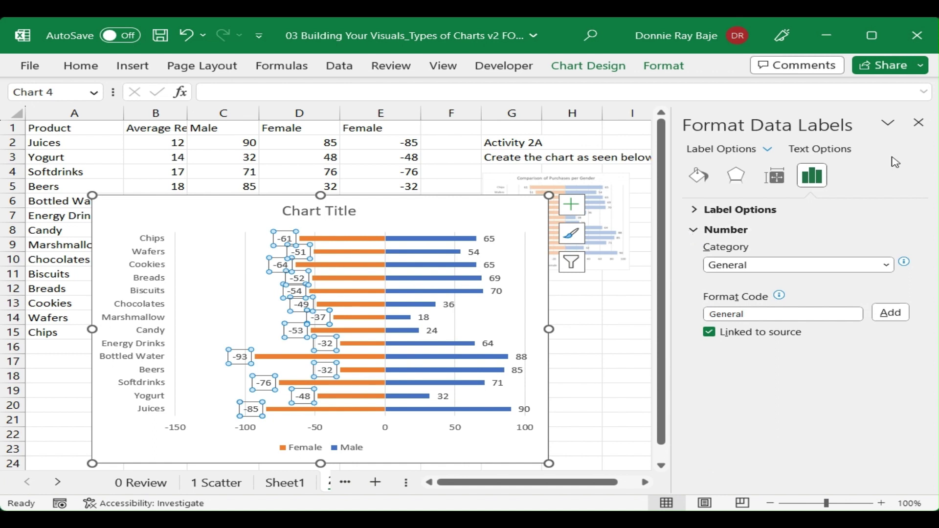
left_click(886, 265)
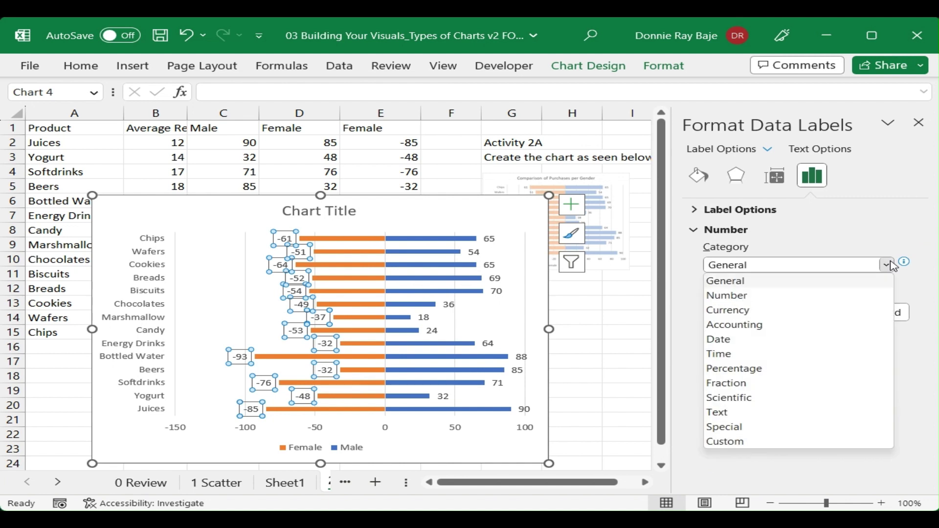
left_click(892, 266)
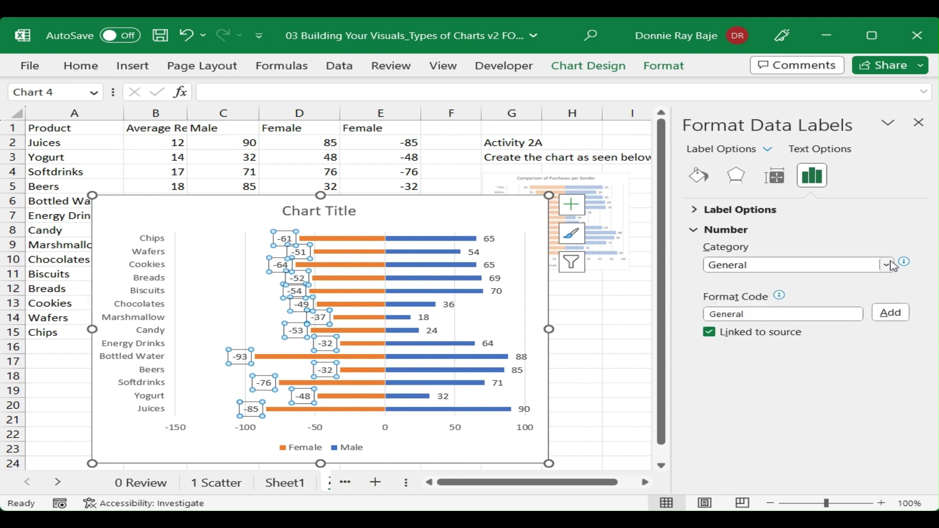
left_click(892, 266)
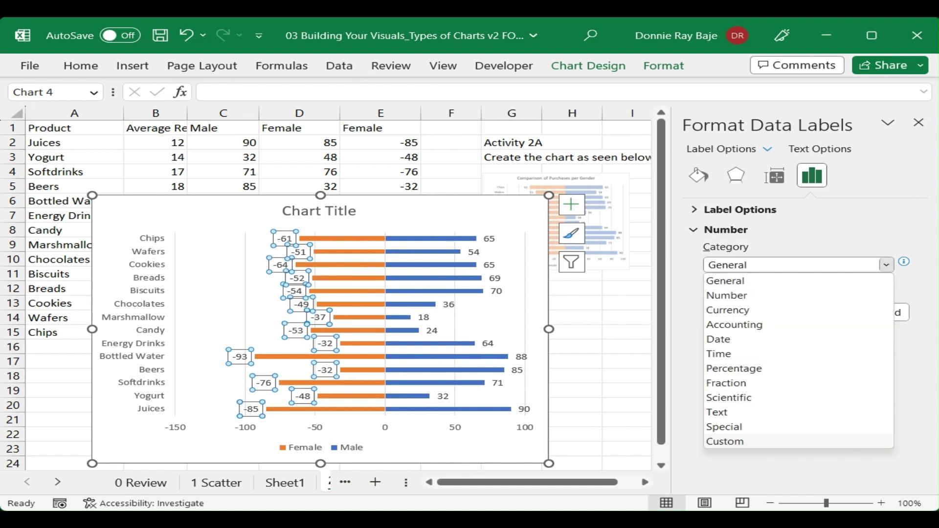
left_click(732, 442)
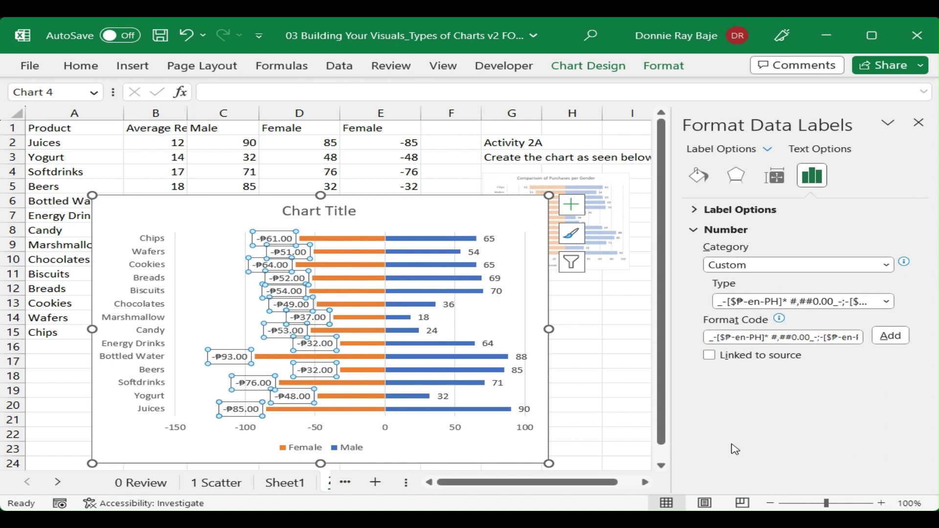
left_click(886, 301)
left_click(886, 303)
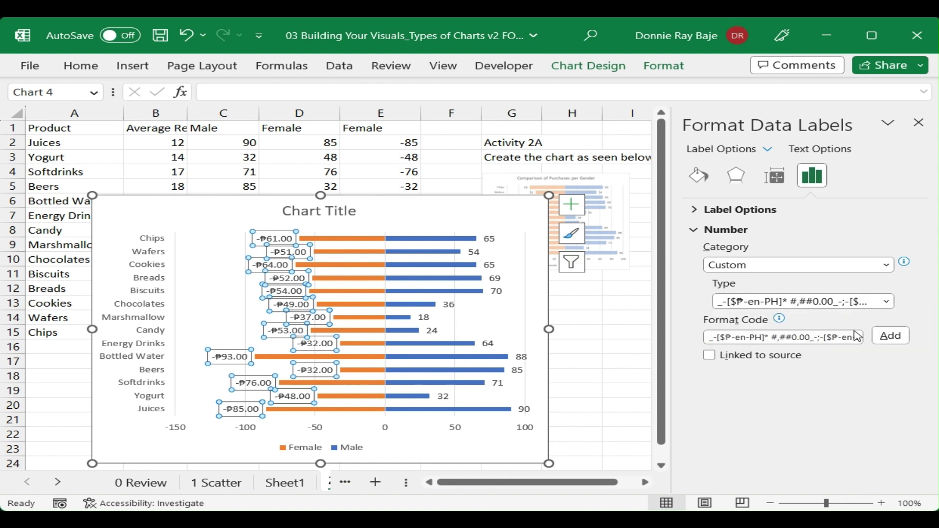
- Replace the format code of the Female data labels with #;#;; and add it, so negative values show without a minus sign
left_click(735, 341)
left_click_drag(735, 340, 906, 350)
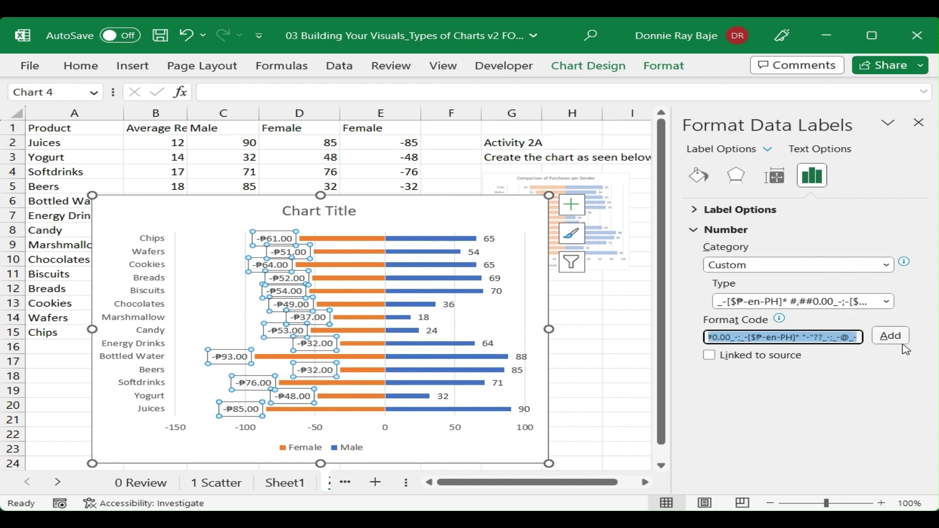
key("BackSpace")
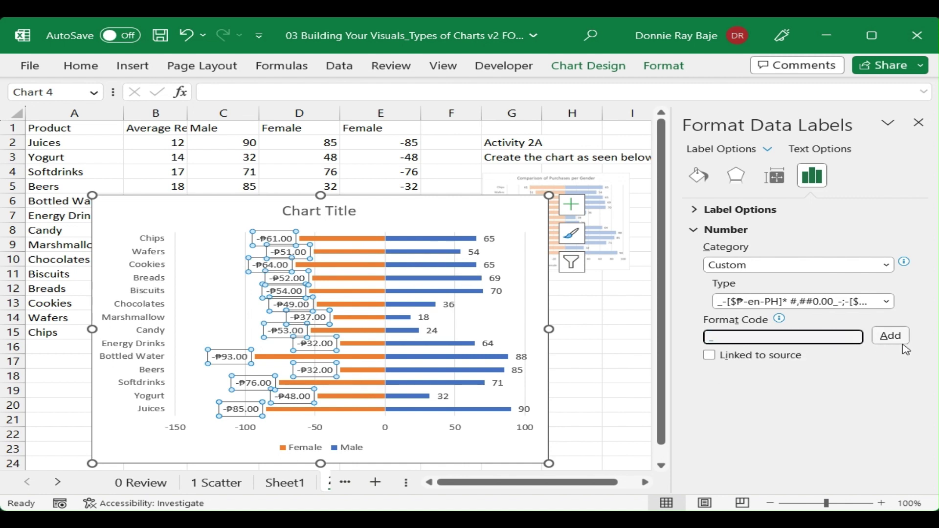
type("\\")
key("BackSpace")
key("BackSpace")
type("#")
type(";")
type("#")
type(";#")
type(";")
mouse_move(781, 320)
left_click_drag(751, 337, 709, 337)
type("#;")
type("#")
key("BackSpace")
type("-#")
key("BackSpace")
key("BackSpace")
type("#;")
type(";")
mouse_move(716, 337)
left_mouse_down()
mouse_move(698, 337)
mouse_move(723, 337)
left_mouse_up()
left_click(729, 338)
key("BackSpace")
left_click(900, 340)
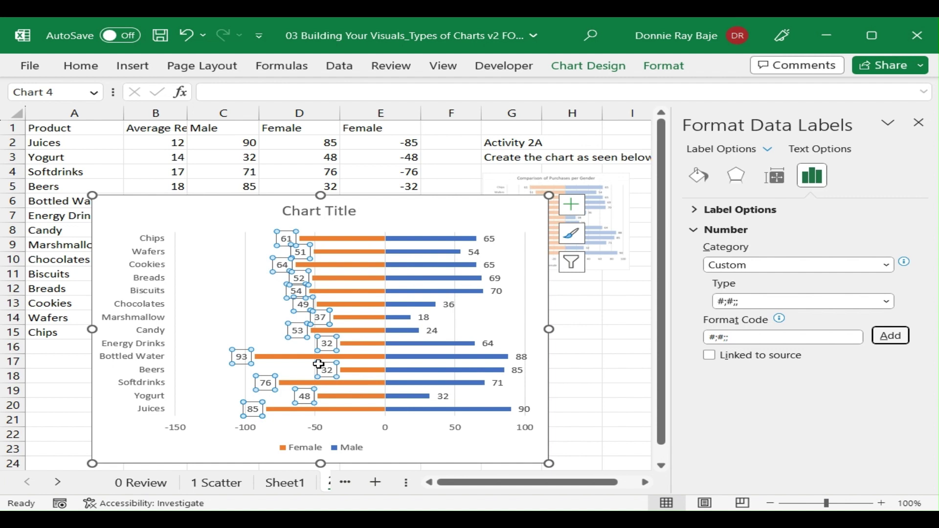
left_click(519, 456)
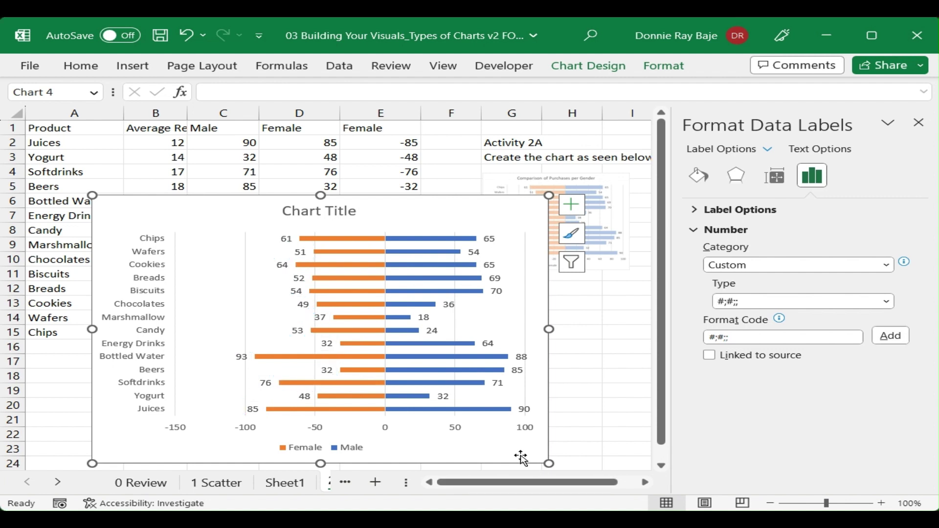
- Apply the custom number format #;#;; to the chart's horizontal value axis and close the formatting pane
left_click(267, 428)
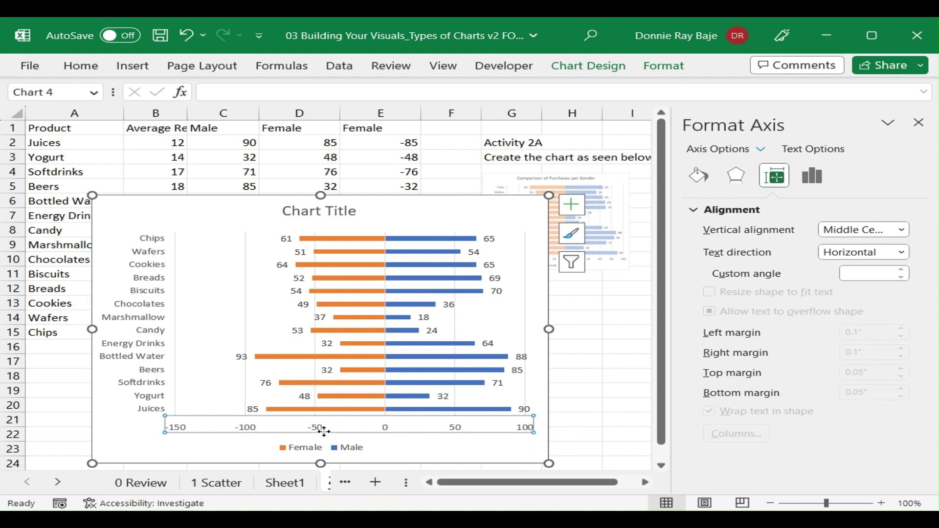
left_click(816, 179)
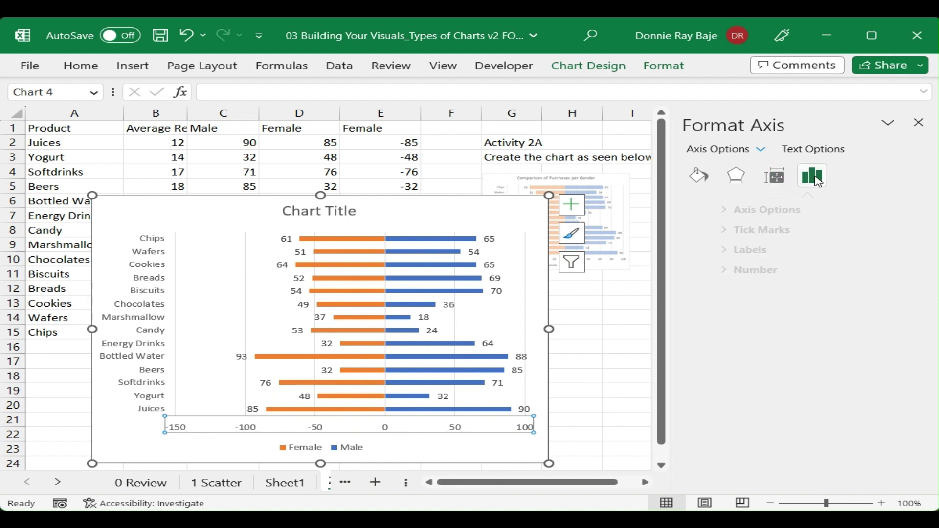
left_click(704, 271)
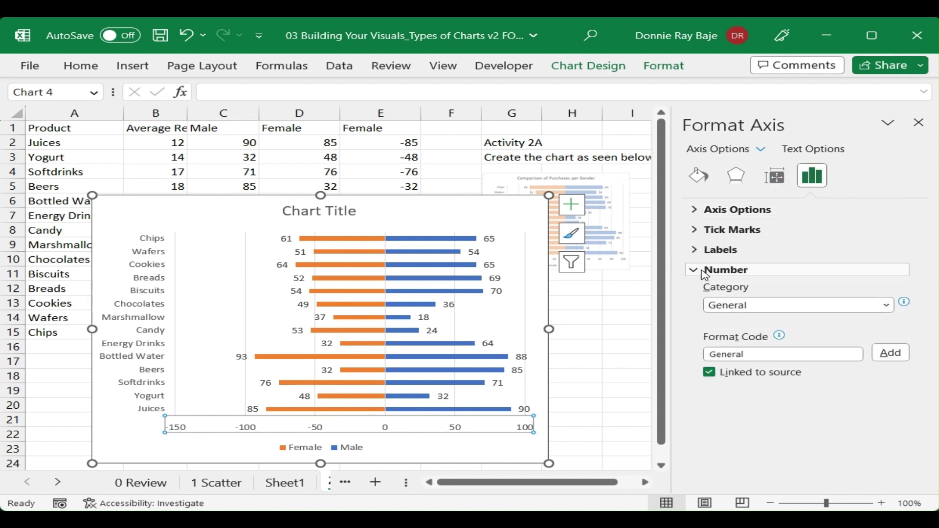
left_click(885, 305)
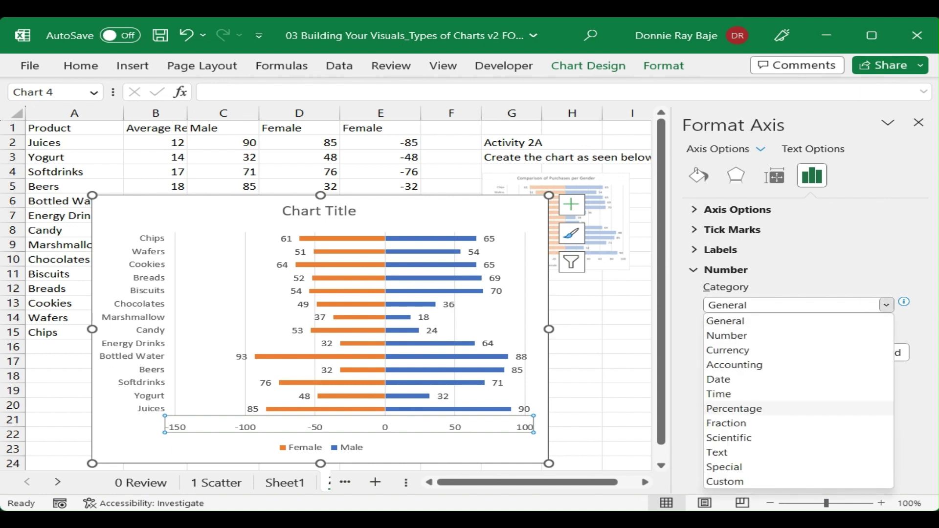
left_click(736, 482)
left_click(888, 341)
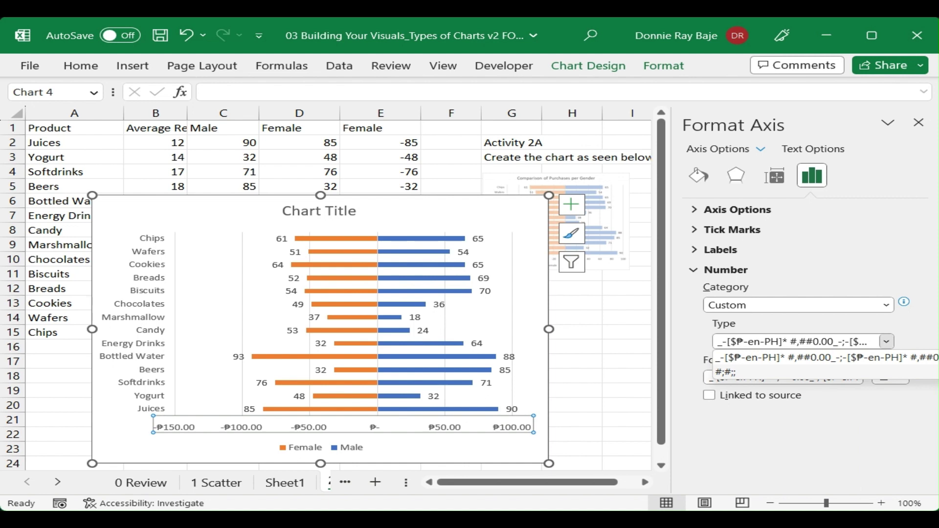
left_click(787, 436)
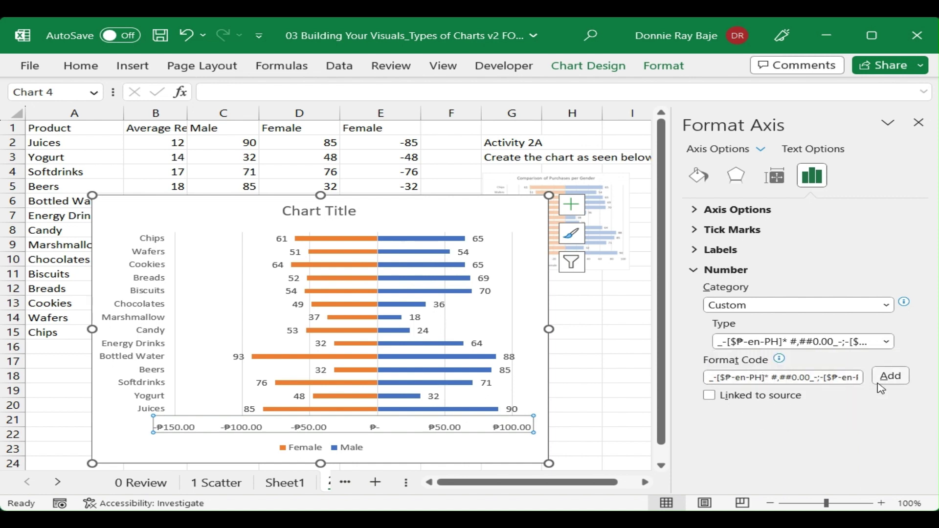
left_click(885, 341)
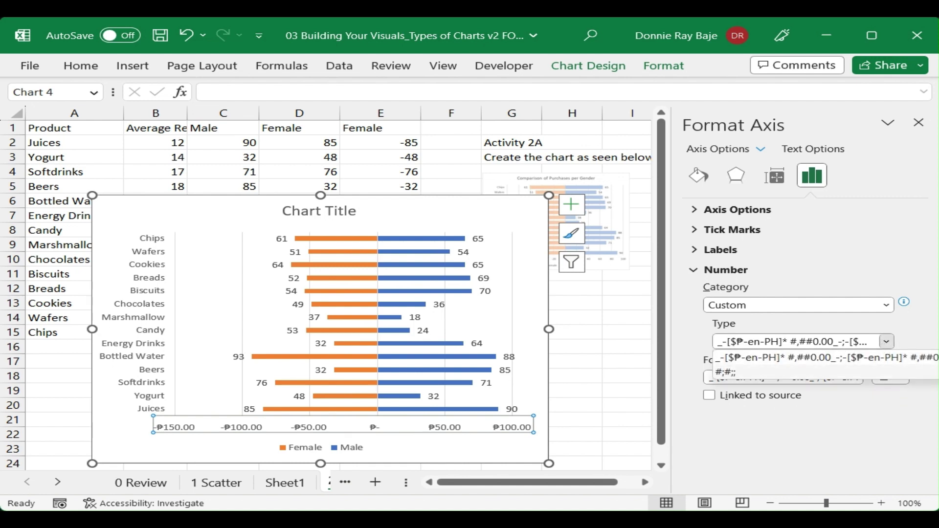
left_click(753, 375)
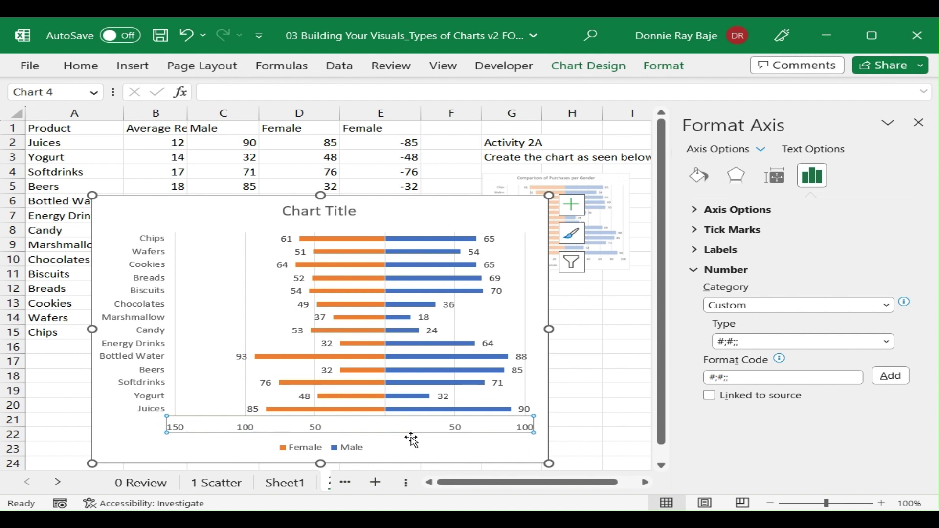
left_click(613, 377)
left_click(919, 123)
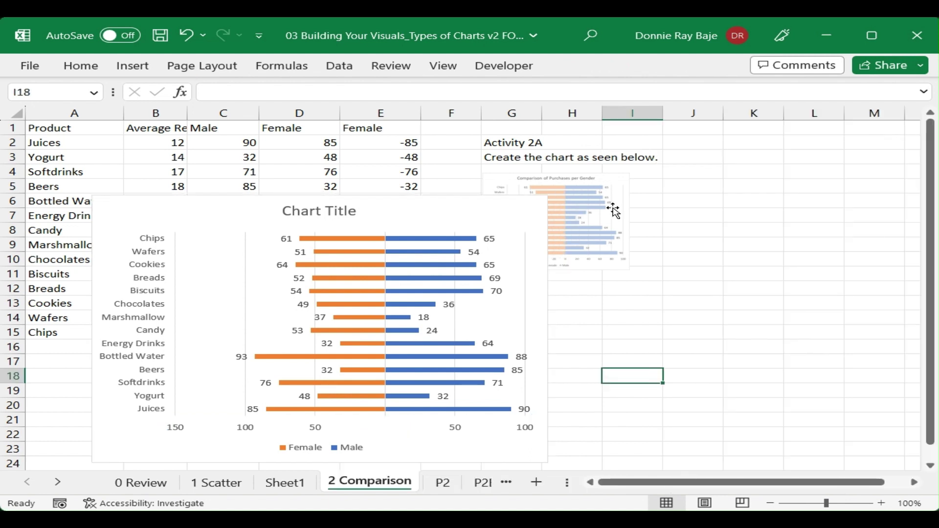
- Move the chart sideways off the product names and change its title to "Comparison of Purchases per Gender"
left_click_drag(455, 214, 597, 207)
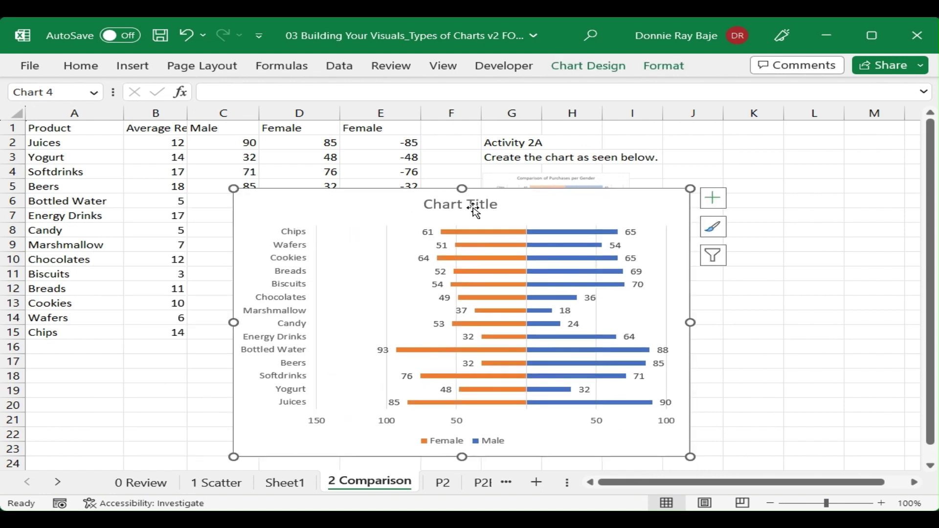
left_click(474, 209)
triple_click(463, 203)
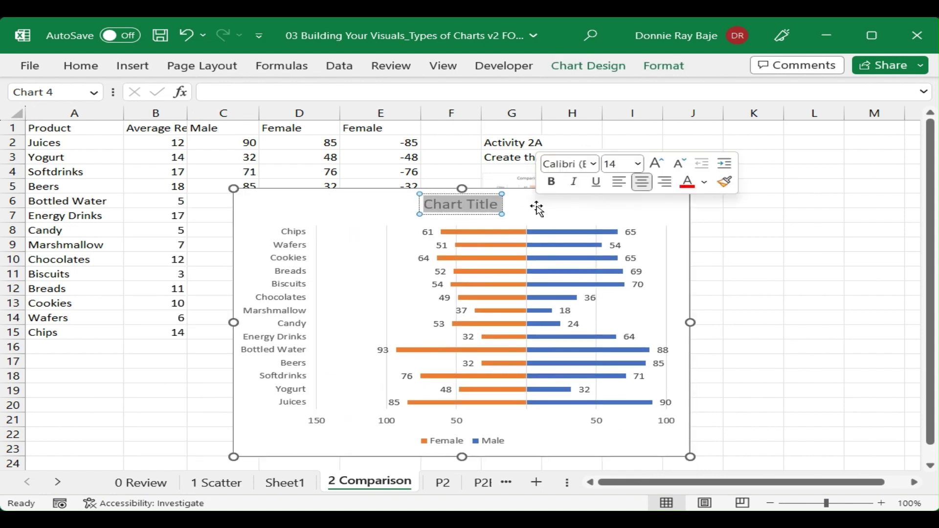
type("Comparis")
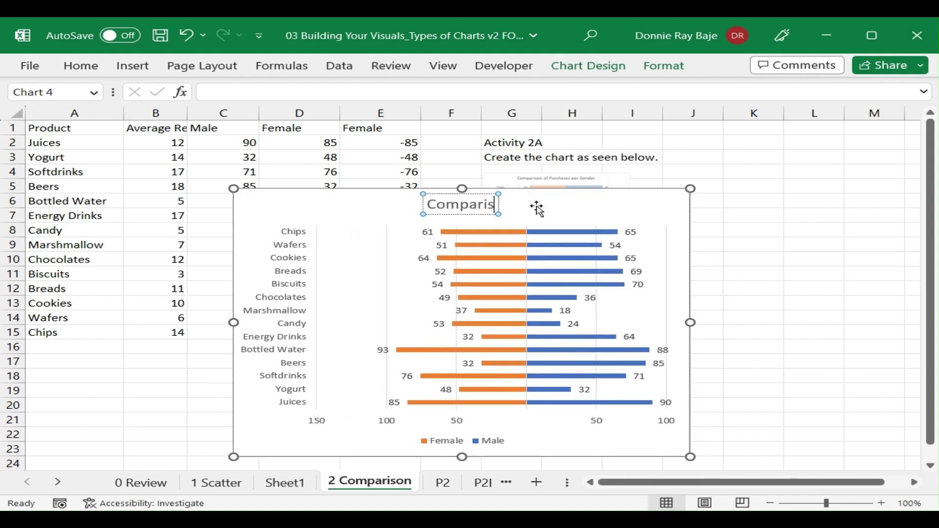
type("on of Pu")
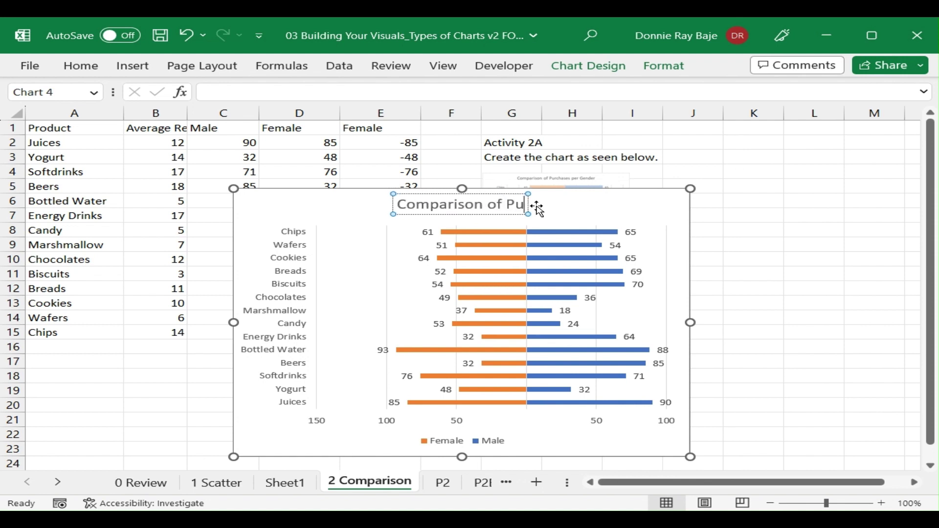
type("rchases pe")
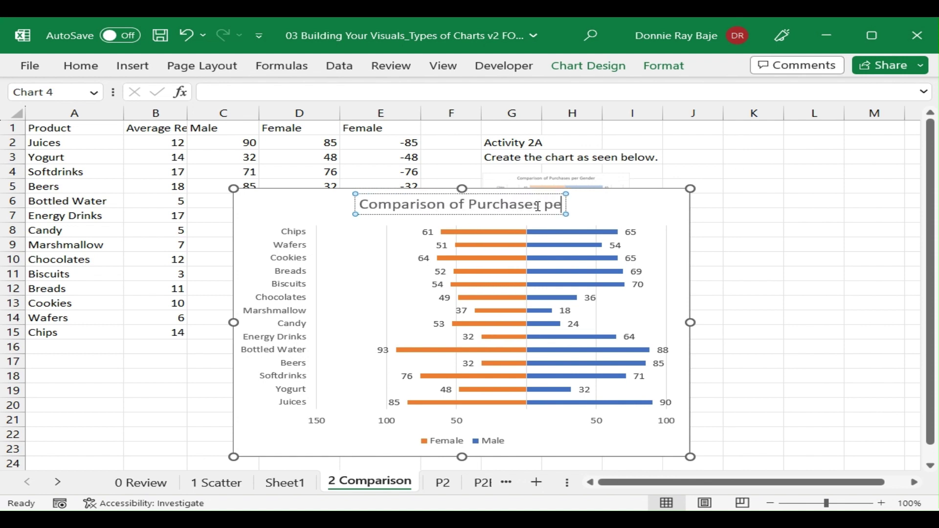
type("r Gend")
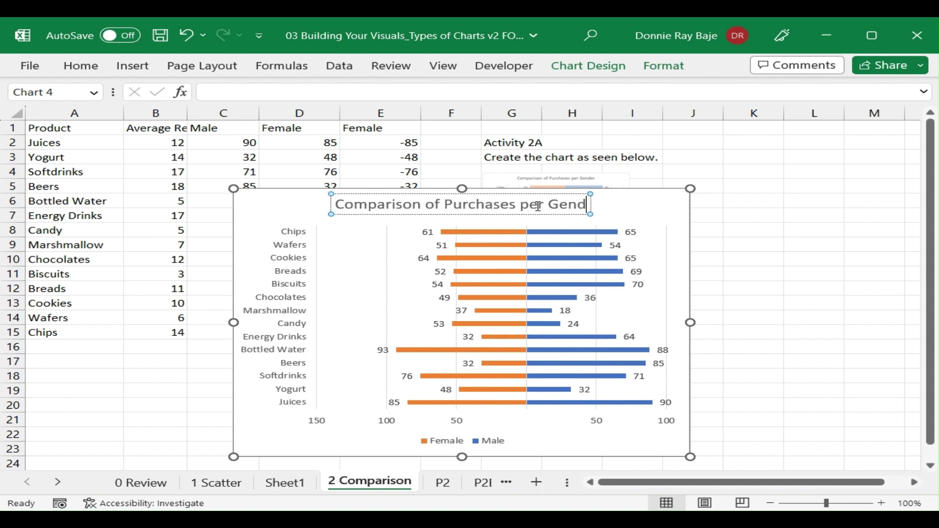
type("er")
left_click(155, 318)
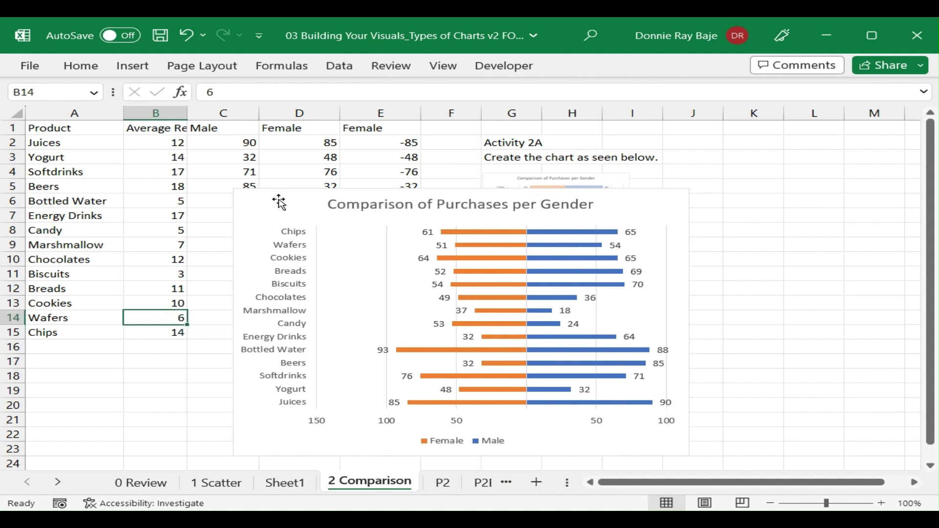
- Put the product categories on the chart's vertical axis in reverse order and close the formatting pane
left_click_drag(280, 201, 362, 149)
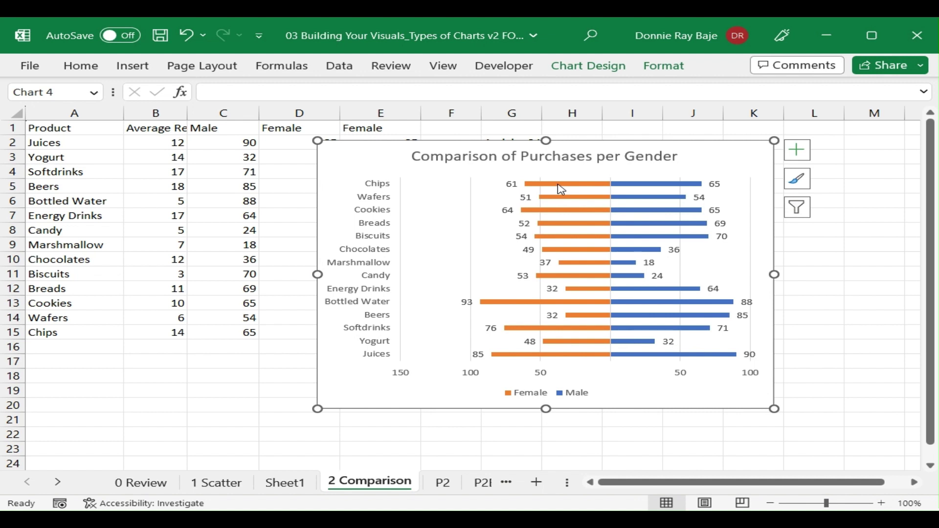
right_click(392, 189)
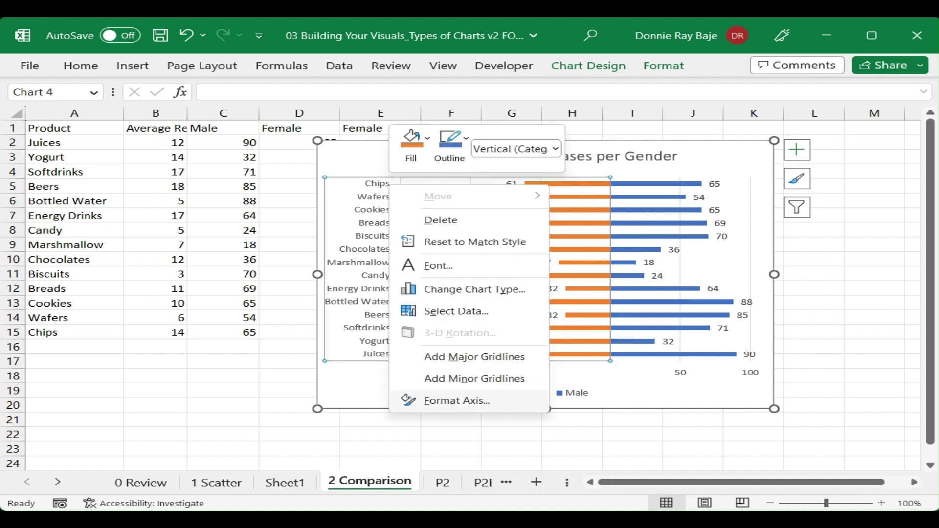
left_click(484, 402)
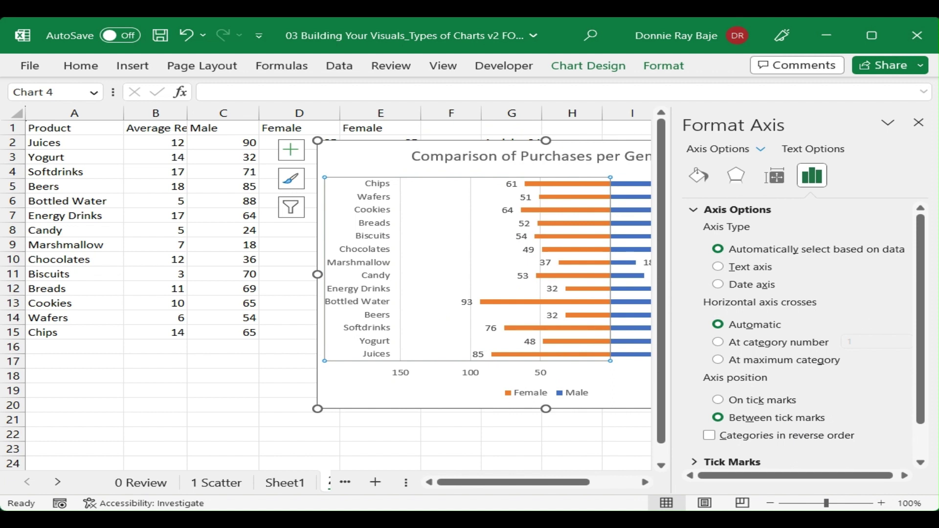
left_click(698, 213)
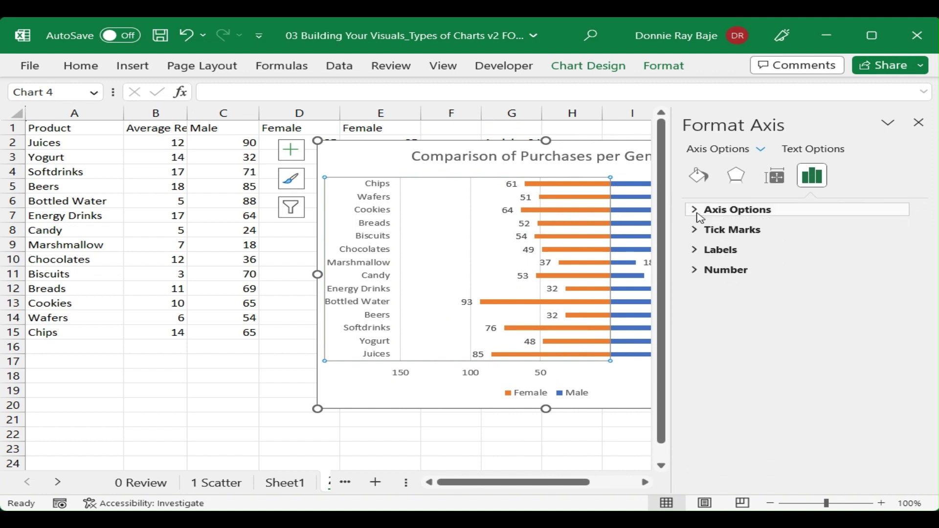
left_click(700, 216)
left_click(709, 436)
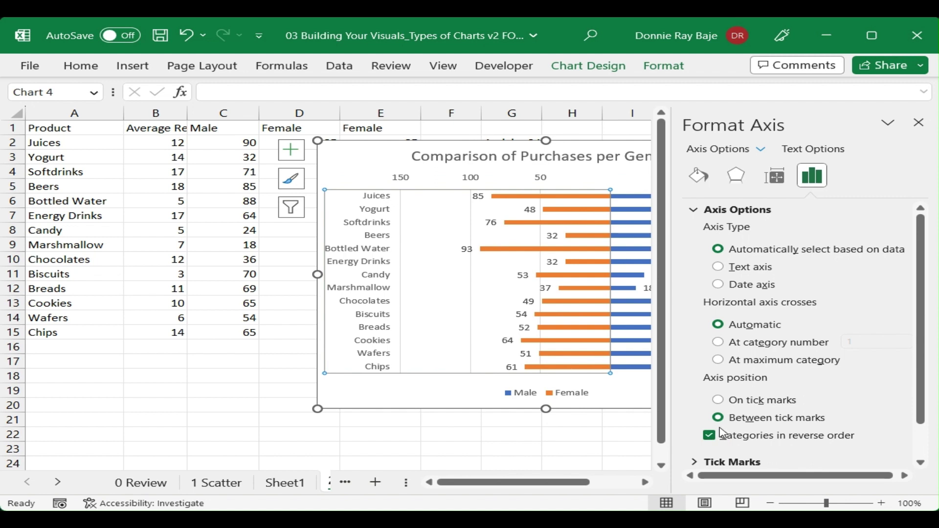
left_click(144, 403)
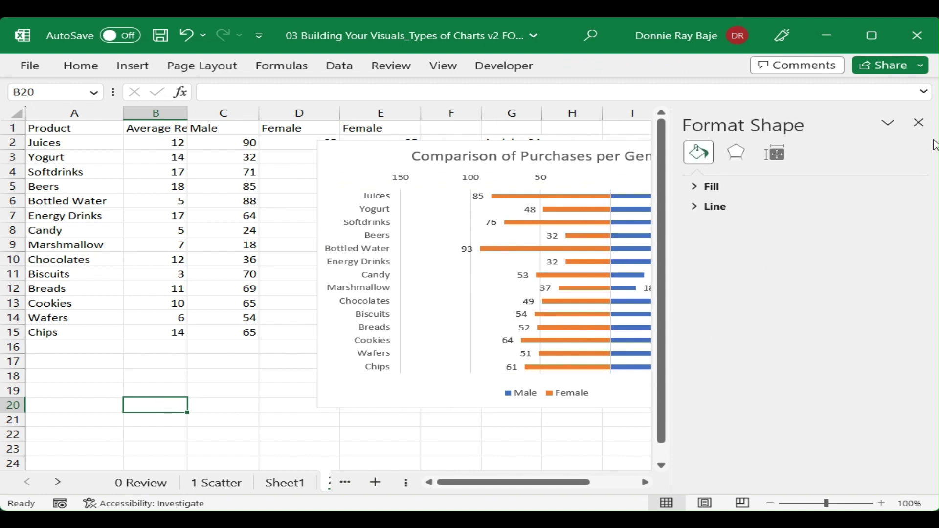
left_click(918, 123)
- Move the chart over the product table so that the Activity 2A sample picture is uncovered for comparison
left_click_drag(745, 152, 842, 136)
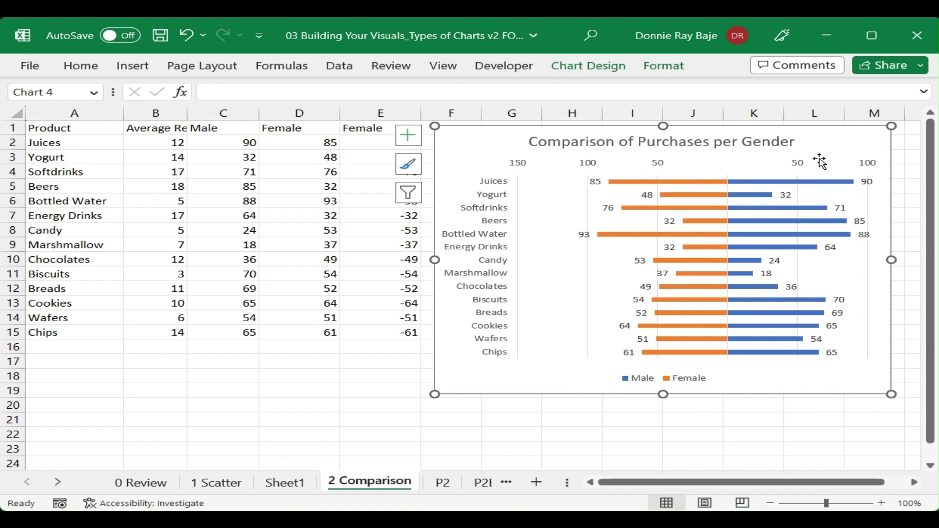
left_click_drag(820, 162, 485, 192)
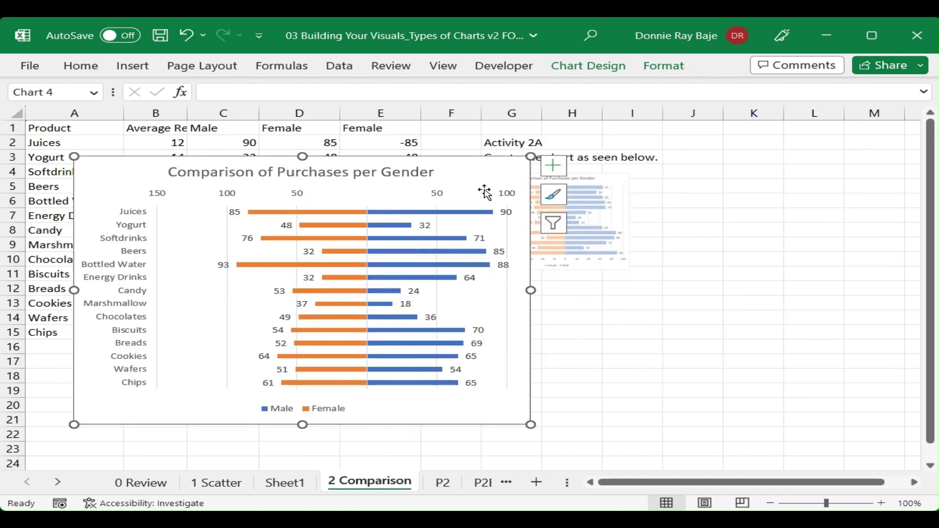
left_click(443, 198)
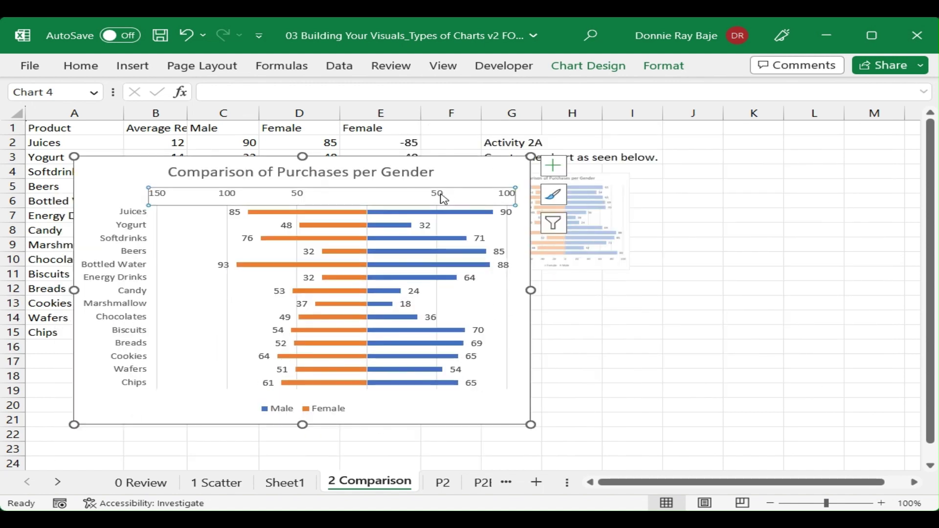
left_click(560, 169)
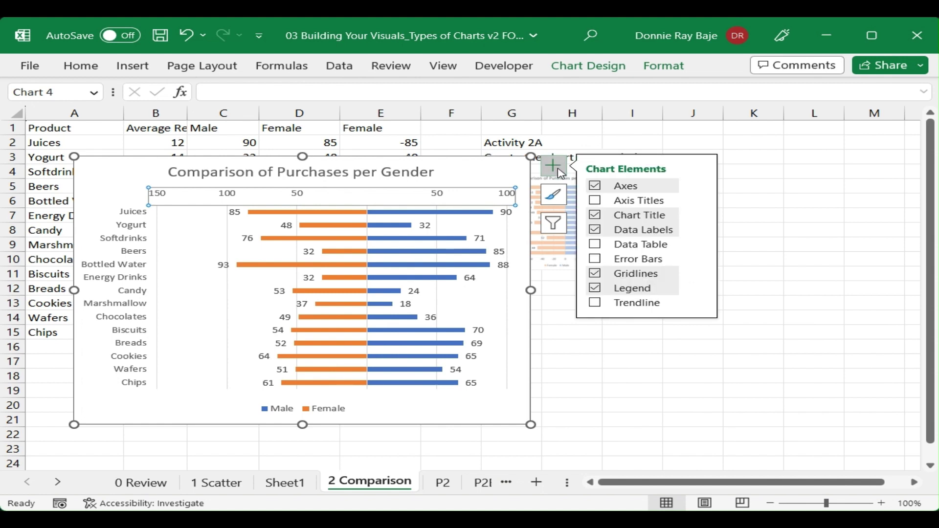
right_click(457, 193)
key("Escape")
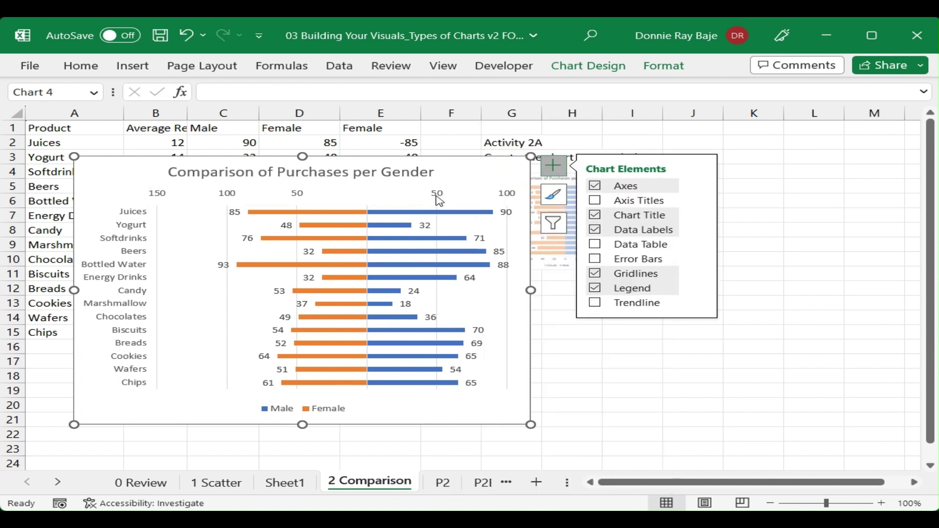
- Set the label position of the chart's horizontal value axis to High
right_click(438, 199)
left_click(493, 391)
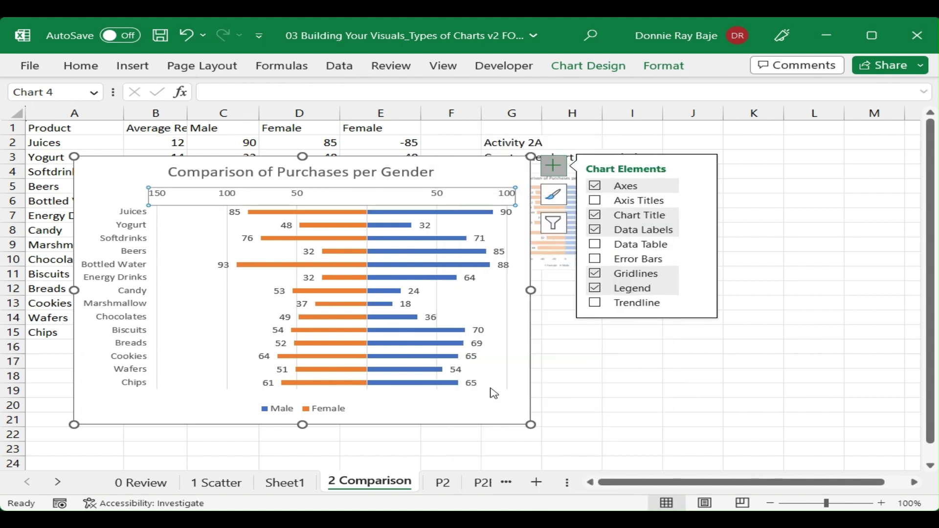
left_click(514, 171)
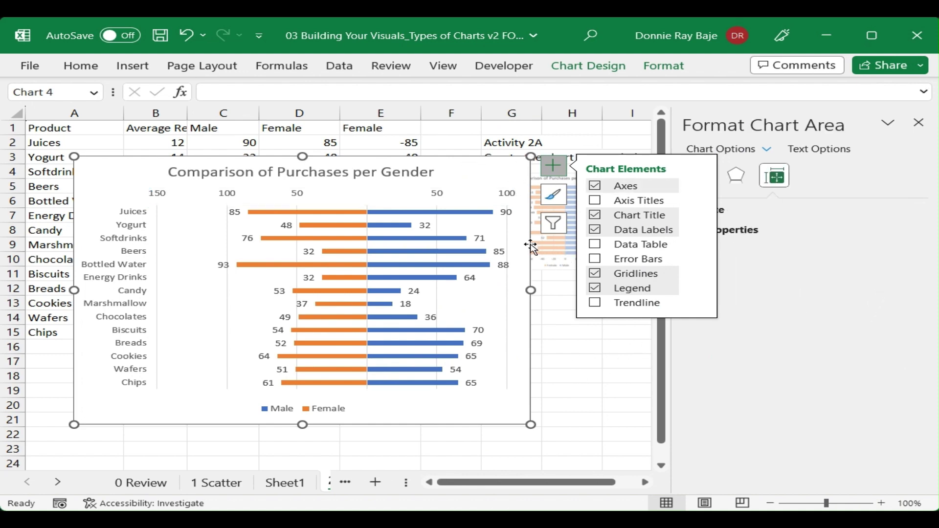
left_click(572, 389)
left_click(512, 202)
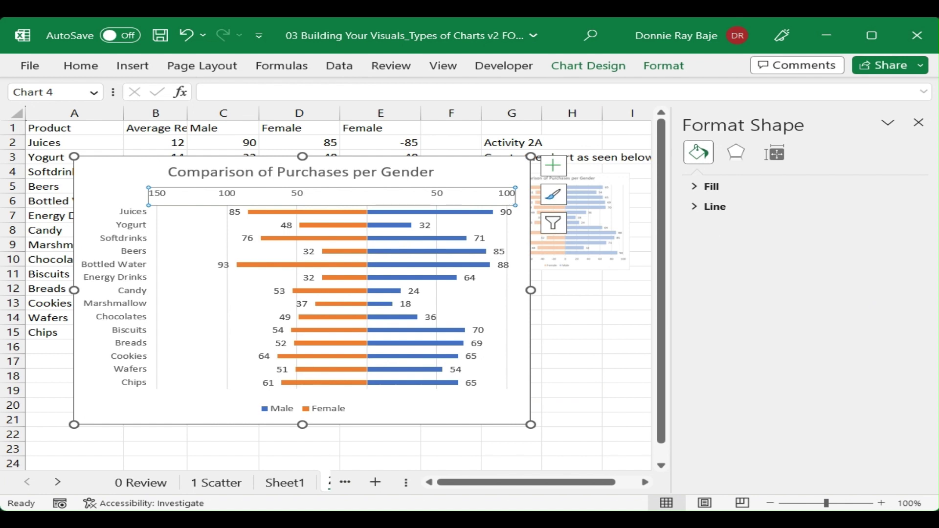
left_click_drag(923, 266, 923, 312)
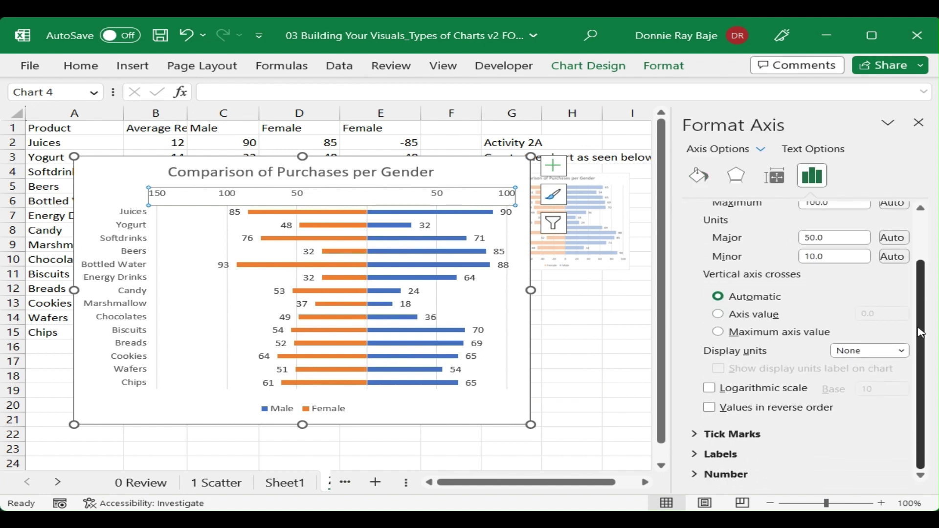
left_click(696, 459)
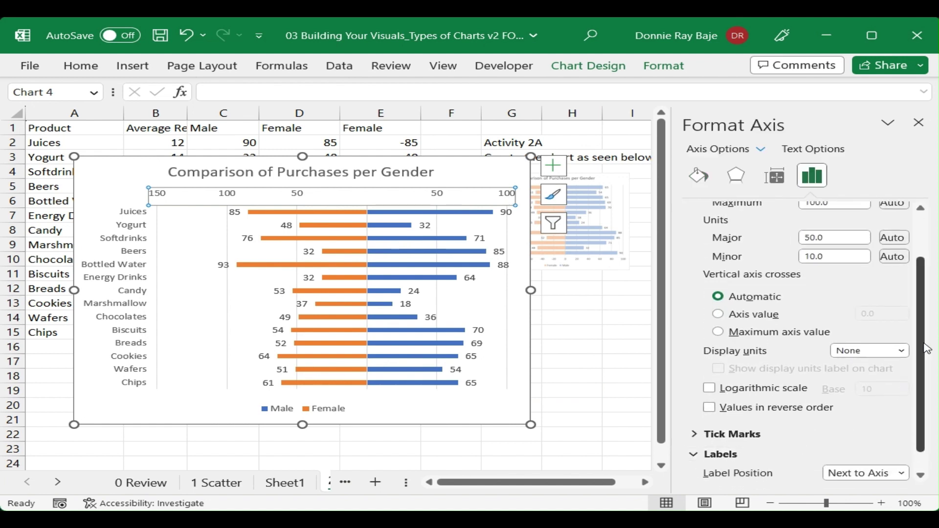
scroll(924, 348, "down", 1)
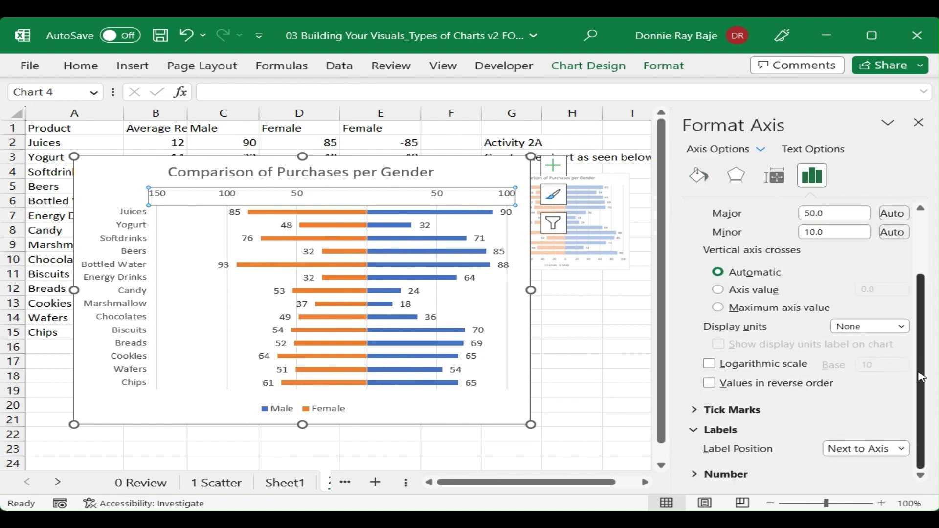
left_click(902, 449)
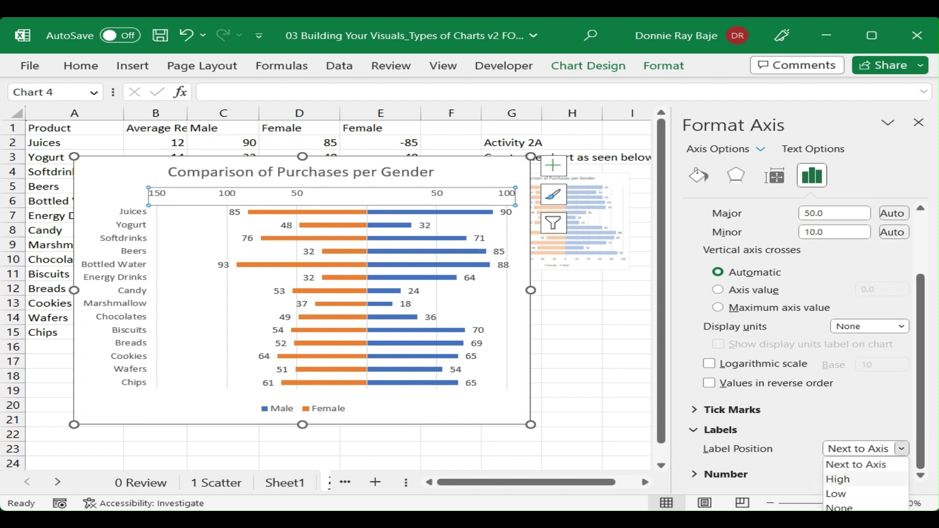
left_click(837, 479)
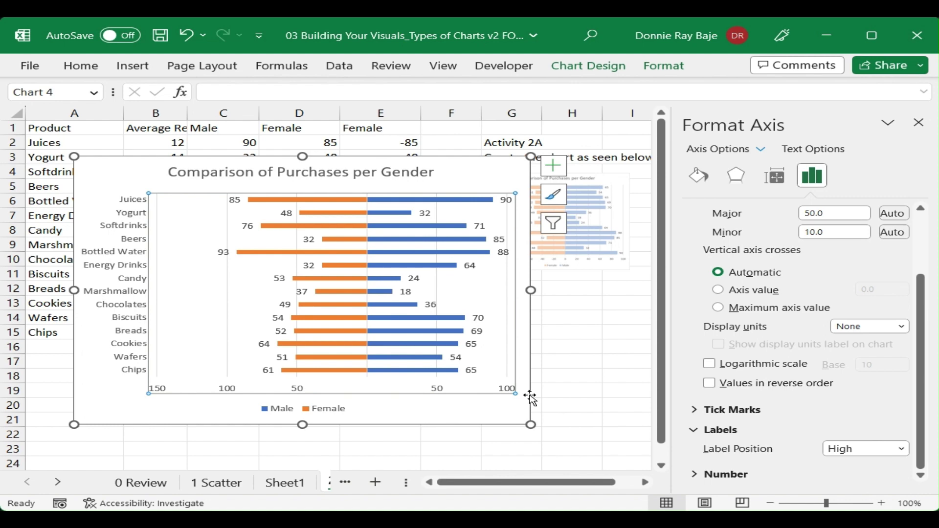
left_click(607, 349)
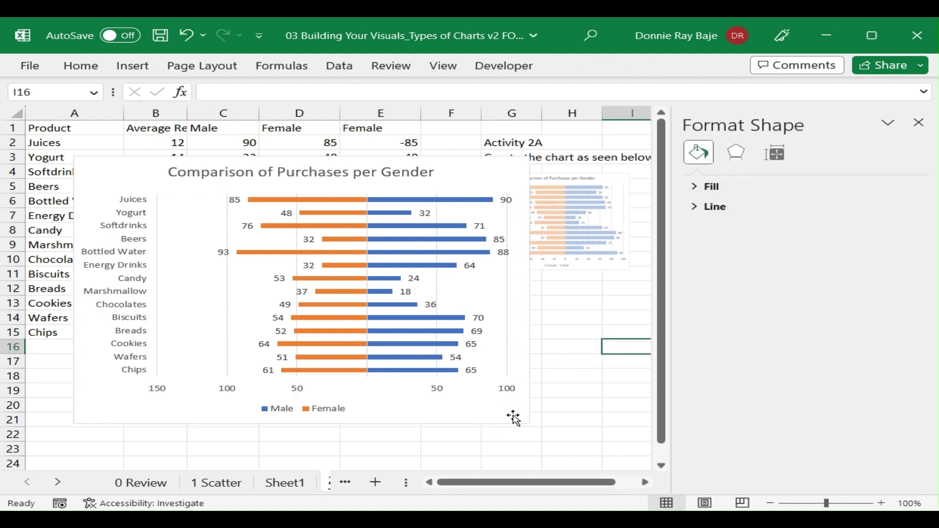
- Fill the Female series bars with the lightest orange theme tint
left_click(340, 201)
right_click(339, 200)
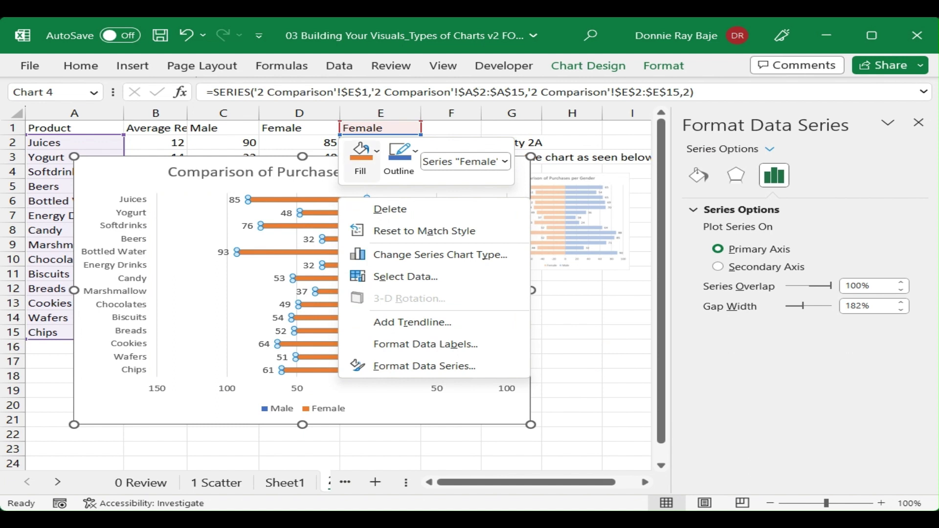
left_click(361, 157)
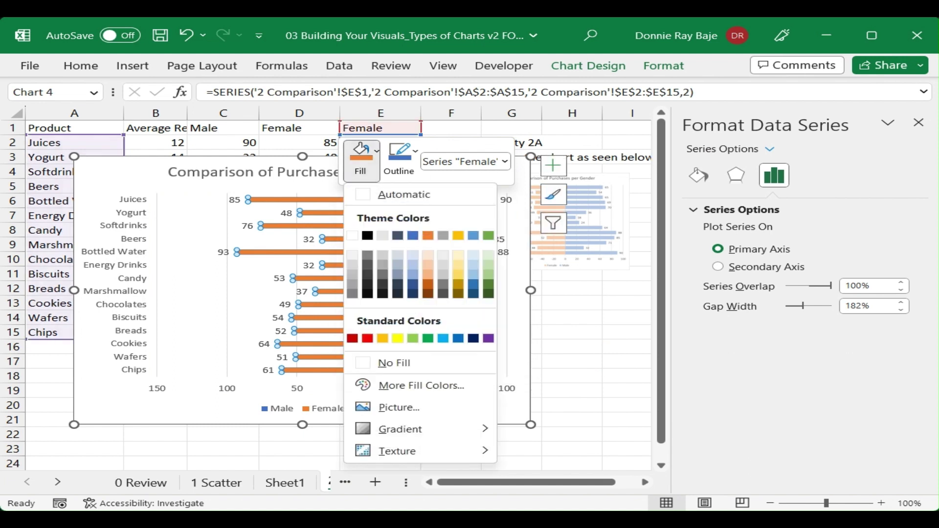
left_click(428, 255)
- Fill the Male series bars with the second-lightest blue theme tint
left_click(427, 200)
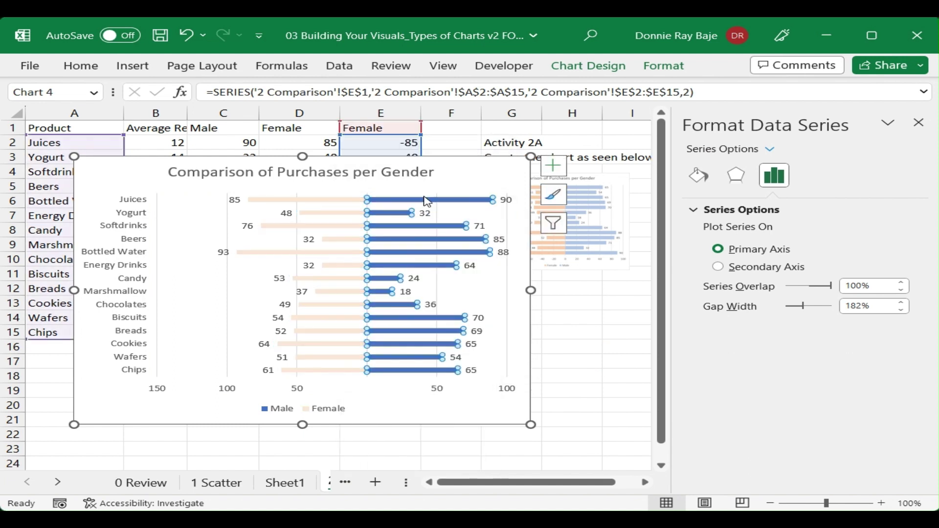
right_click(425, 198)
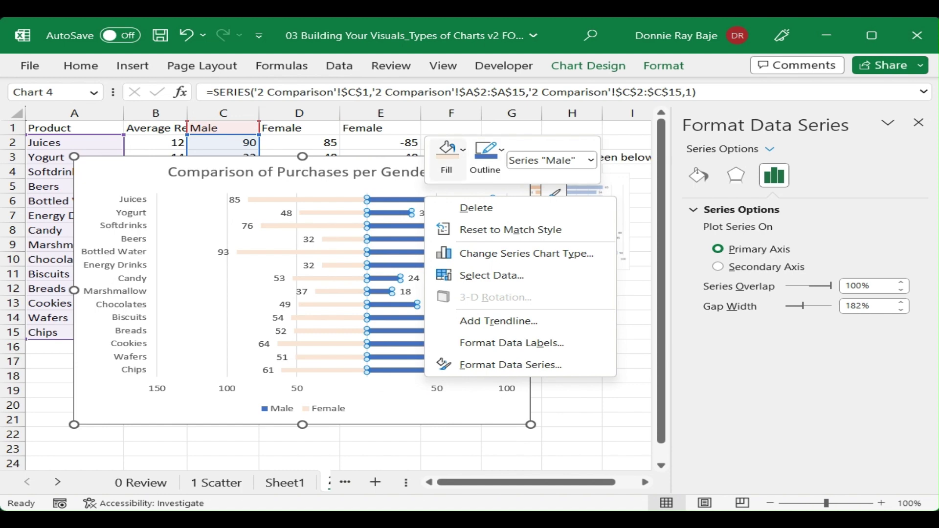
left_click(446, 155)
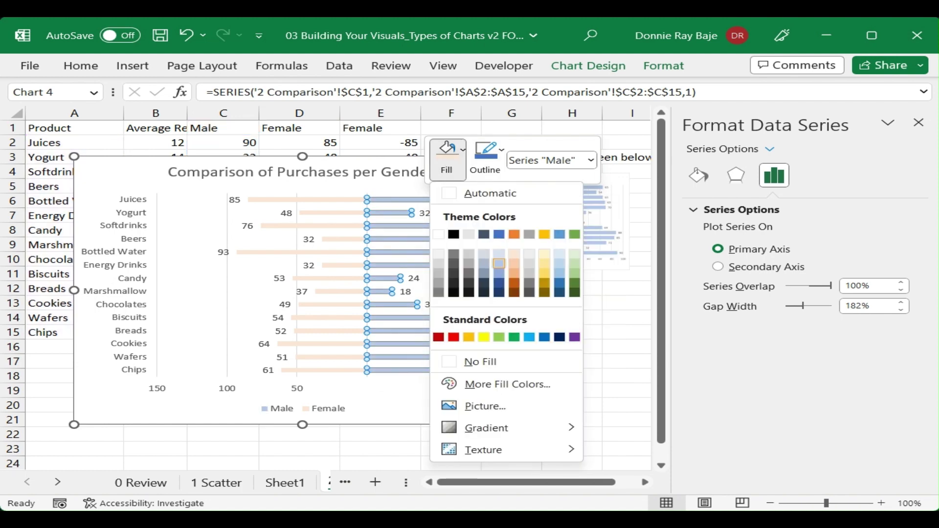
left_click(499, 264)
- Enlarge the chart slightly and move it sideways off the first four columns of the product table
left_click(513, 412)
left_click_drag(530, 425, 554, 447)
left_click(918, 123)
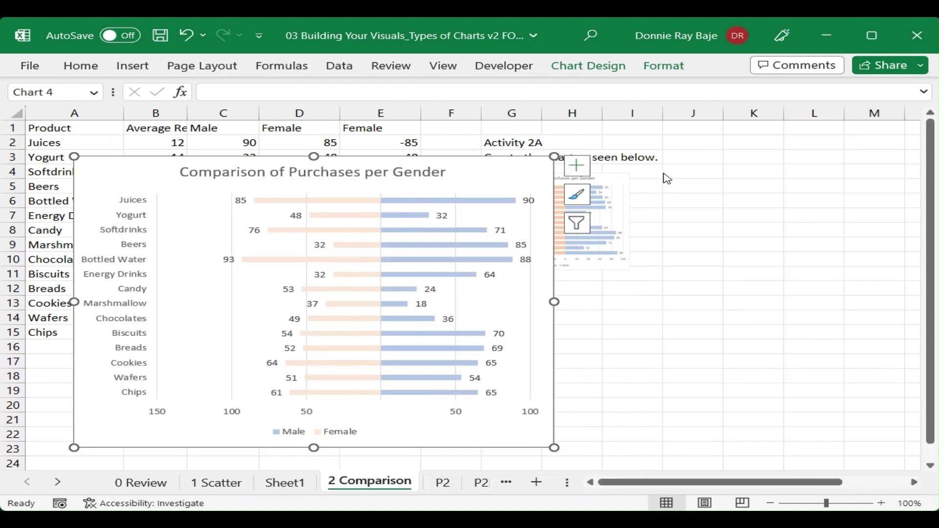
left_click_drag(469, 171, 782, 148)
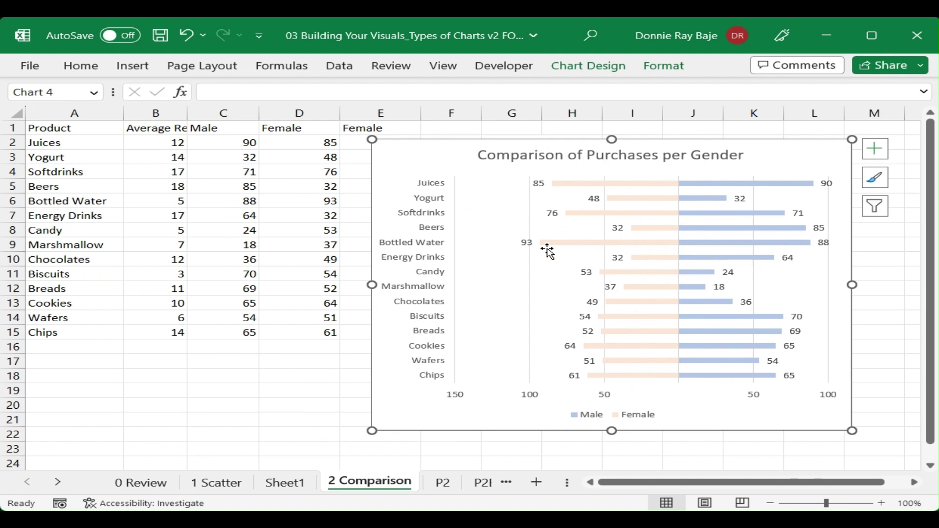